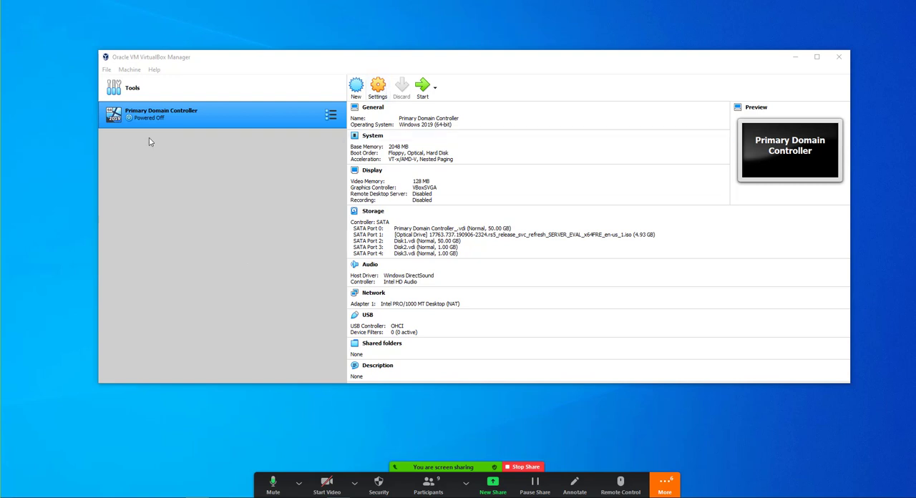
- Try to rename the virtual machine as Primary Domain Controller - Sanfrancisco in its general settings
right_click(177, 114)
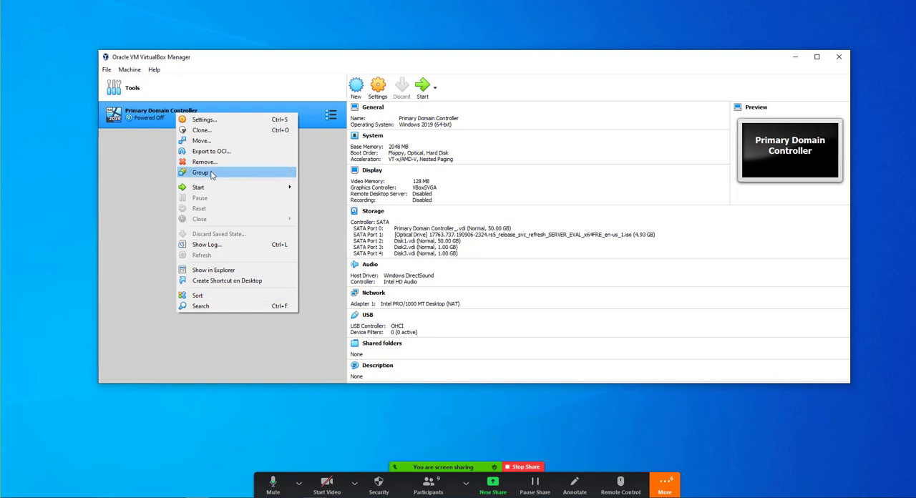
click(210, 122)
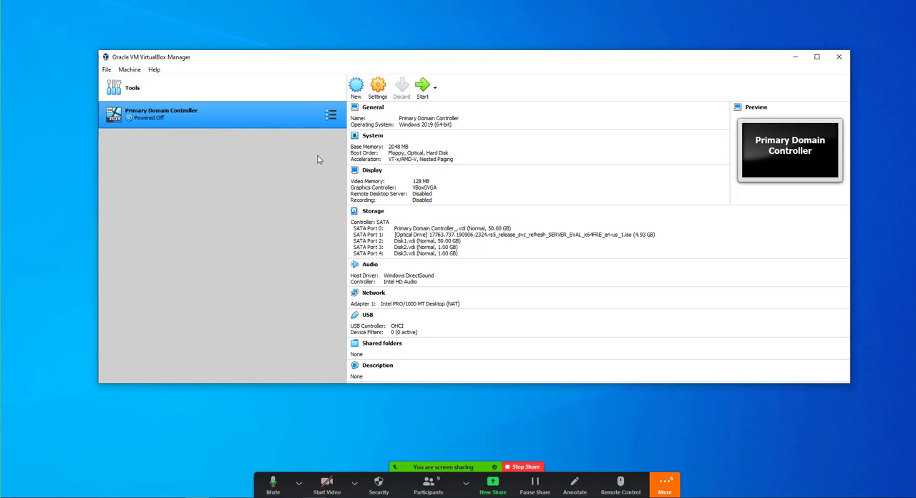
click(480, 148)
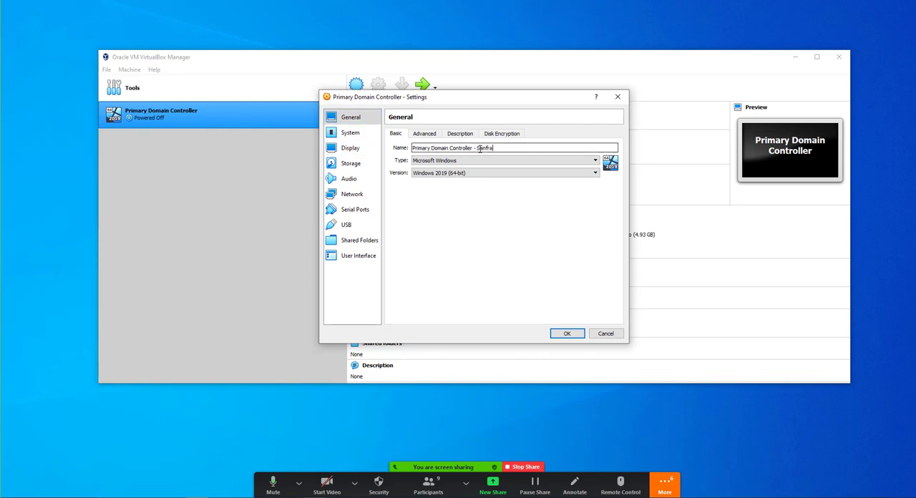
text(- Sanfranci)
key(BackSpace)
key(BackSpace)
key(BackSpace)
key(BackSpace)
key(BackSpace)
text(ciasco)
key(BackSpace)
key(BackSpace)
key(BackSpace)
text(o)
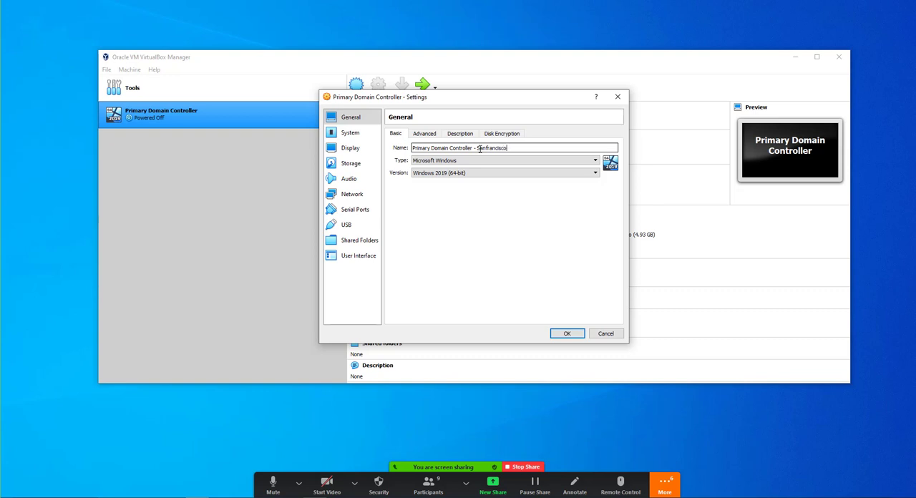
click(569, 334)
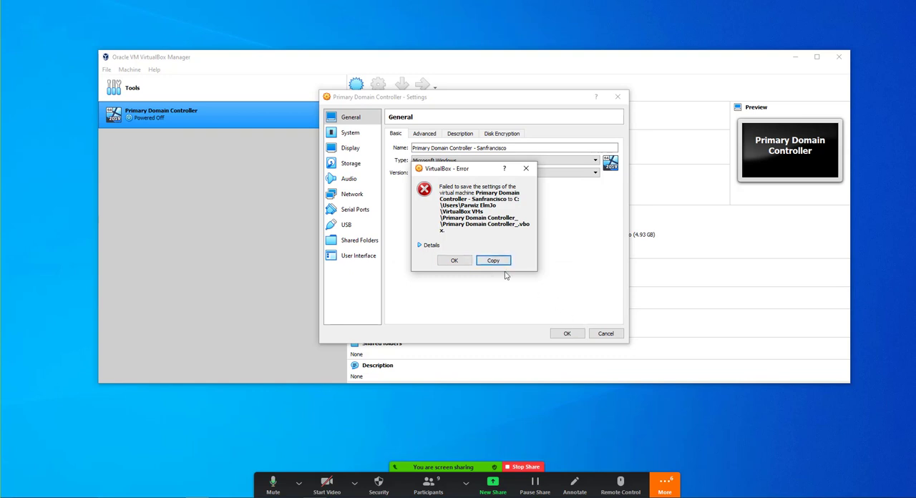
click(466, 264)
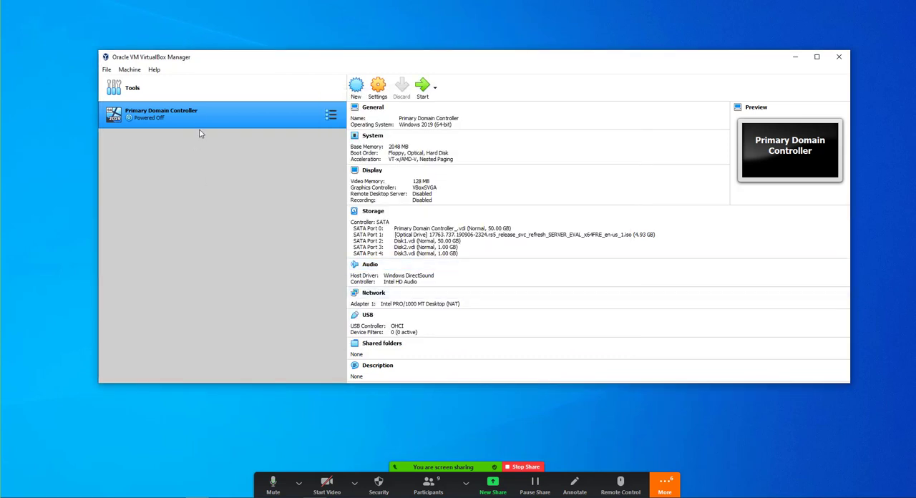
- Start the Primary Domain Controller virtual machine and dismiss the keyboard capture and mouse integration notices
click(426, 89)
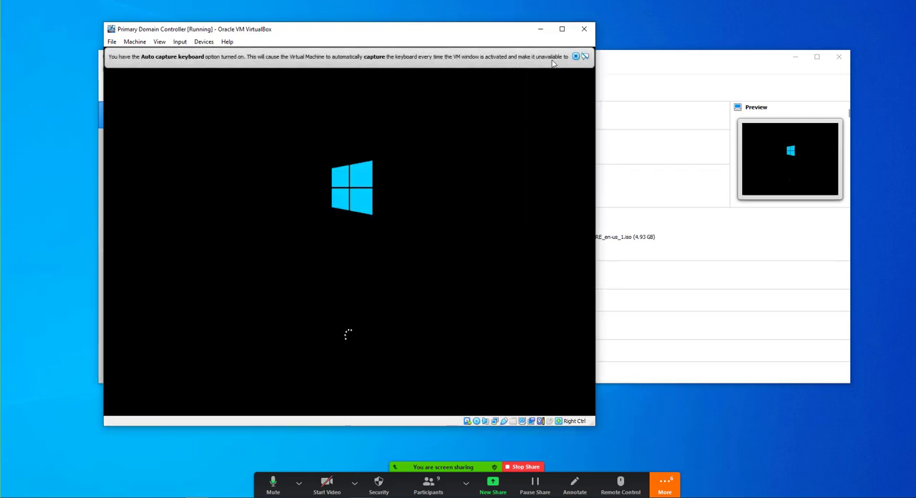
click(575, 55)
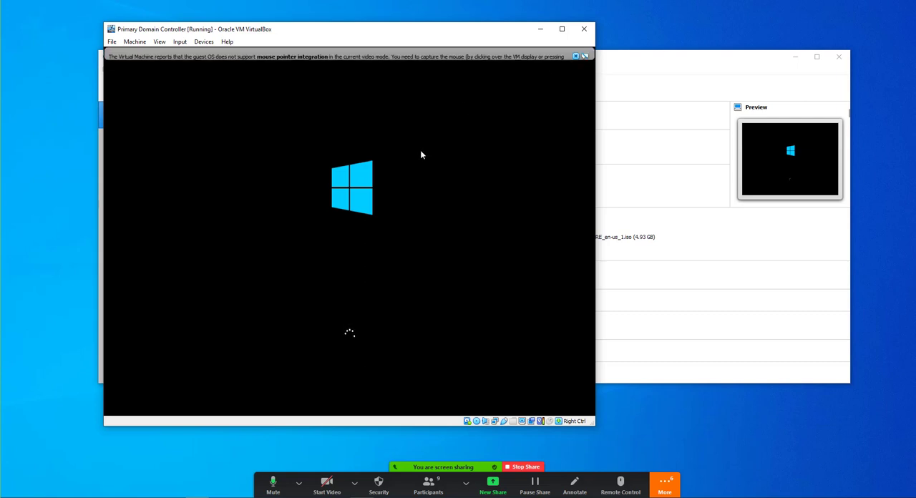
click(576, 56)
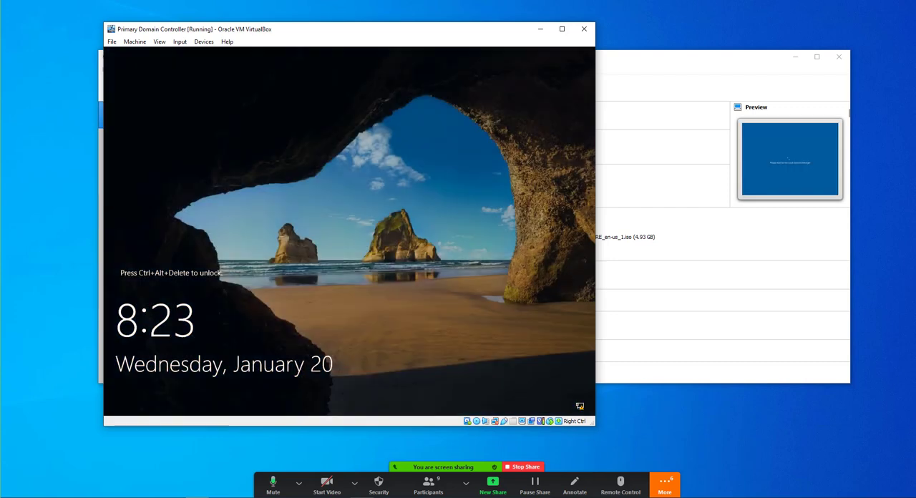
- Unlock the guest, sign in as Administrator with the account password, and cancel the Shutdown Event Tracker
click(179, 41)
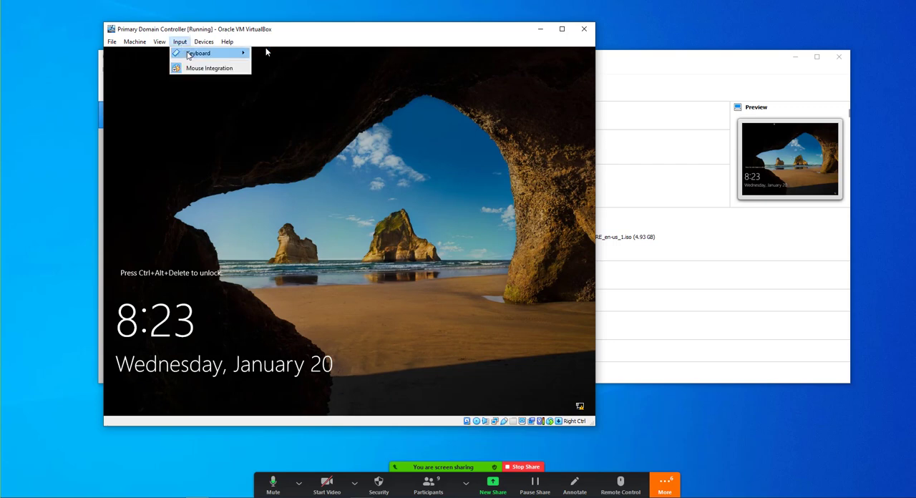
mouse_move(190, 55)
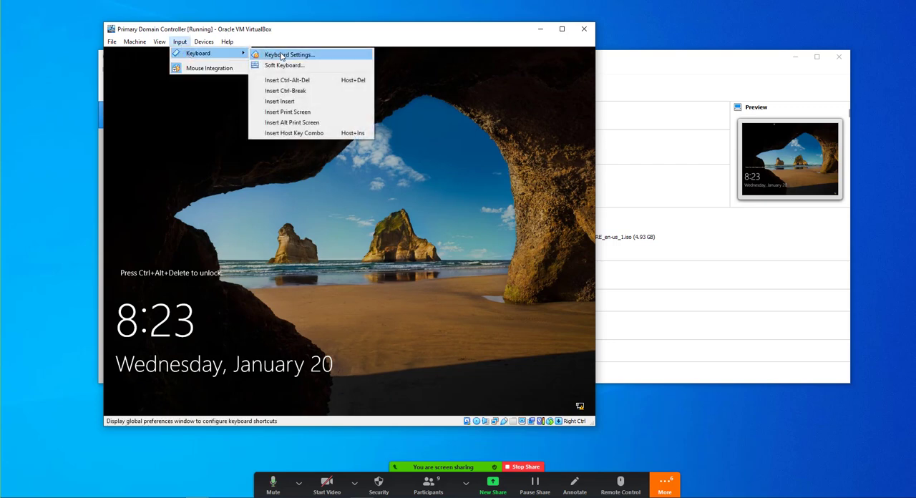
click(286, 80)
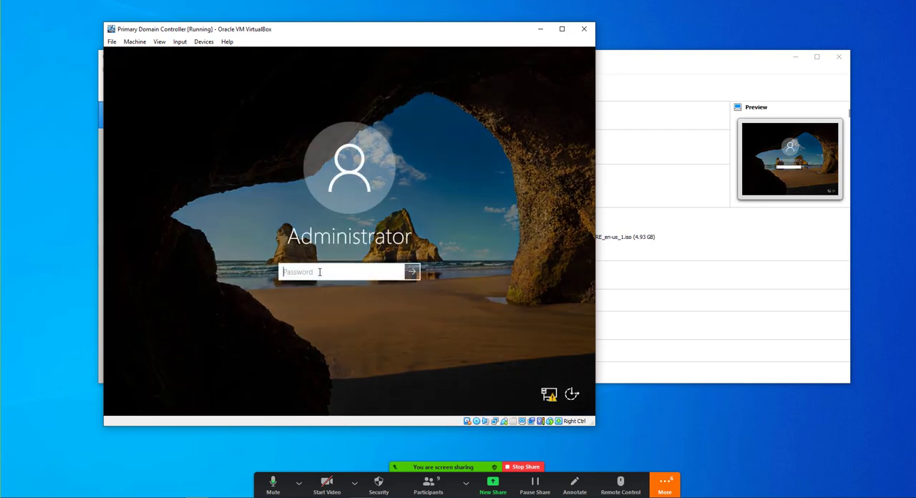
text(********)
key(Return)
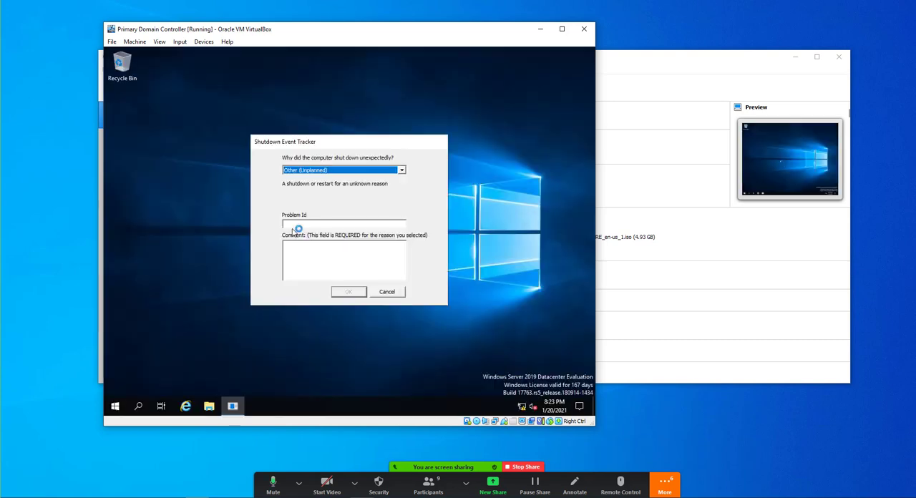
click(384, 292)
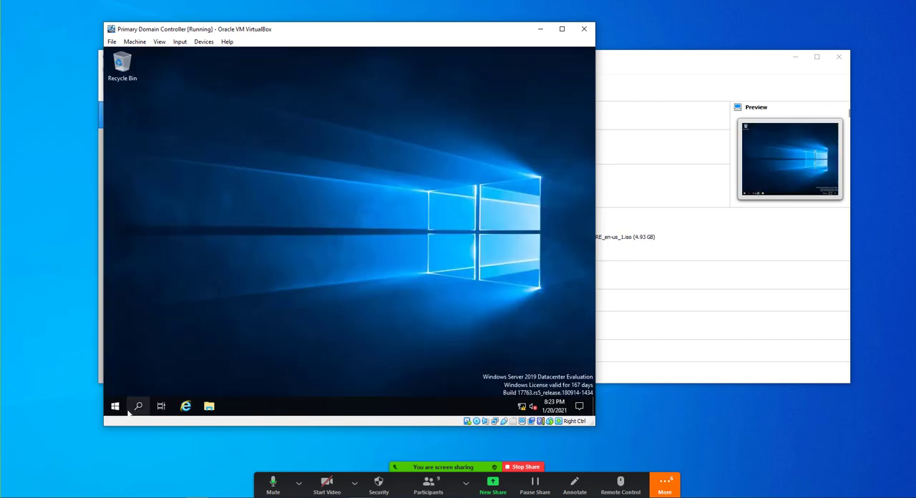
- Open Server Manager and start adding roles and features, using role-based installation on server KTSFODC01 from the server pool
click(115, 405)
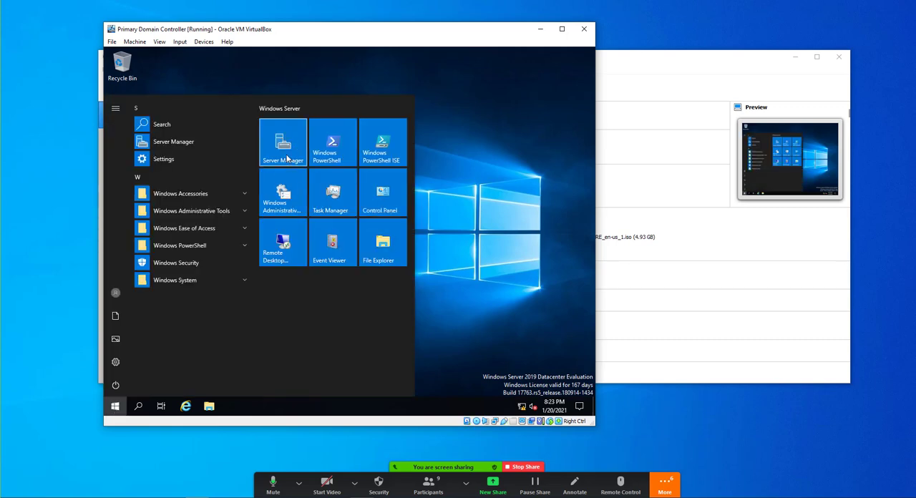
click(287, 158)
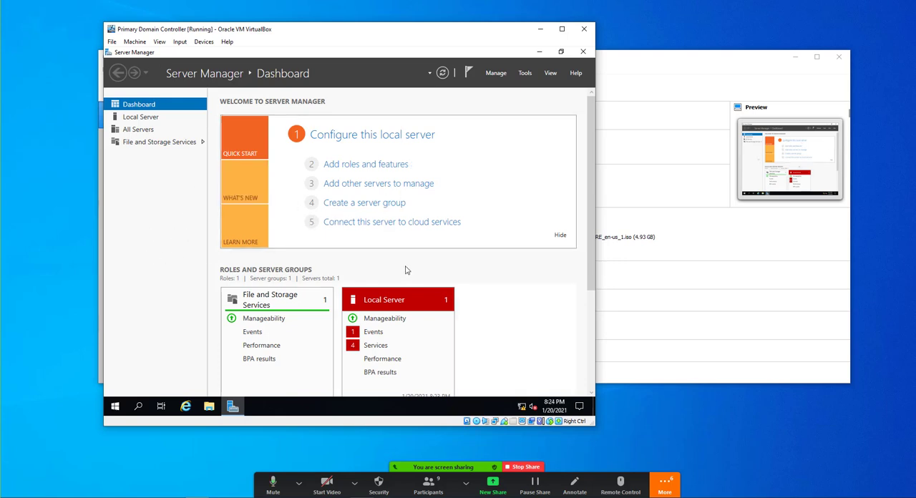
click(365, 164)
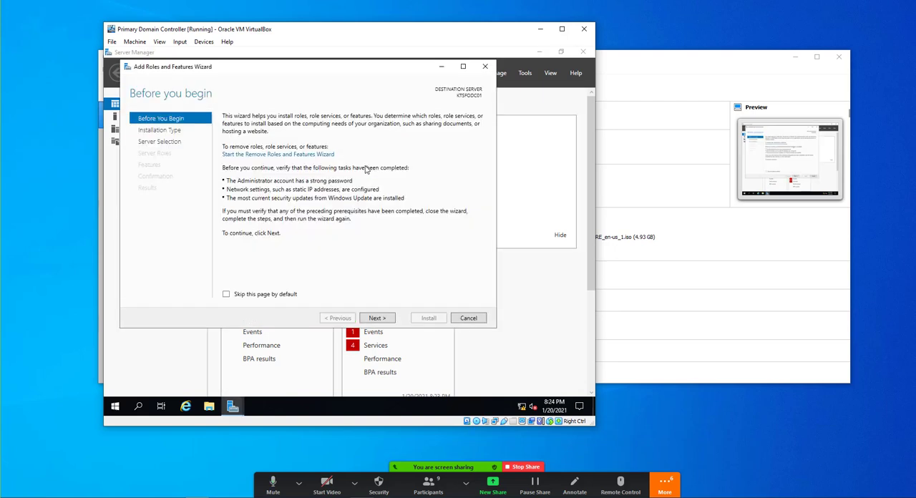
click(381, 320)
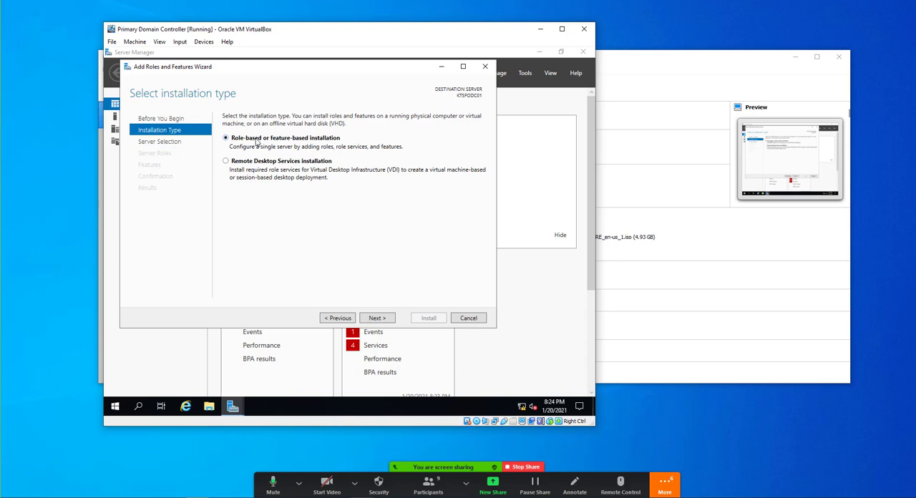
click(376, 321)
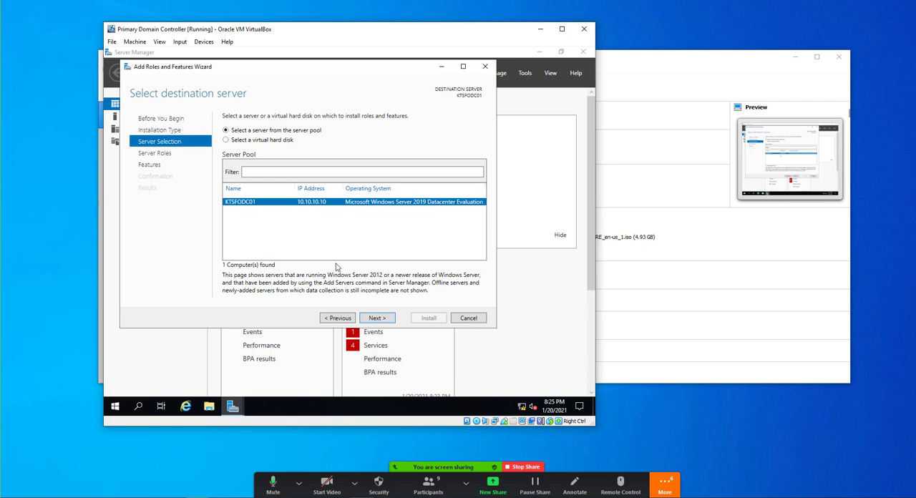
click(377, 318)
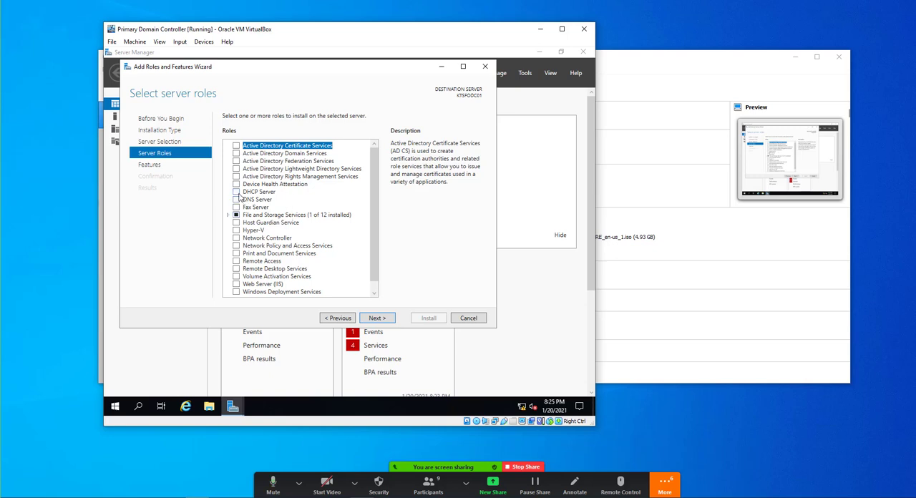
- Select the Active Directory Domain Services role with its required features and management tools
click(237, 153)
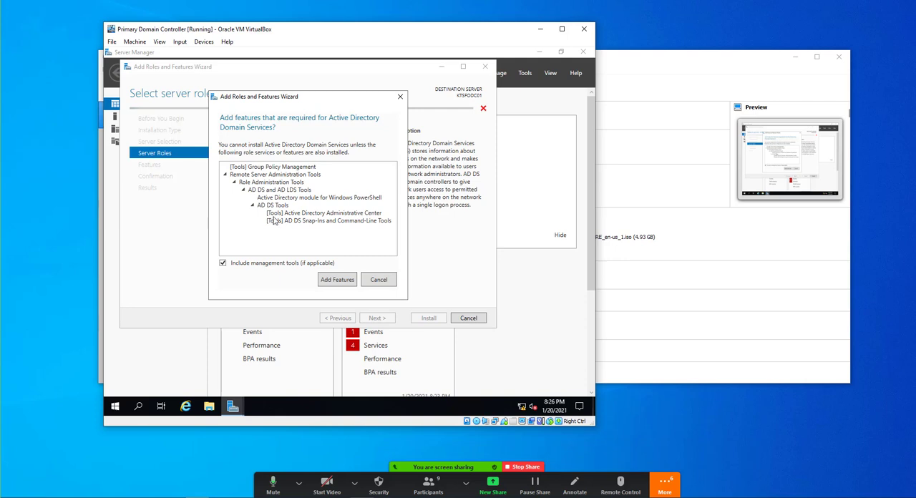
click(337, 280)
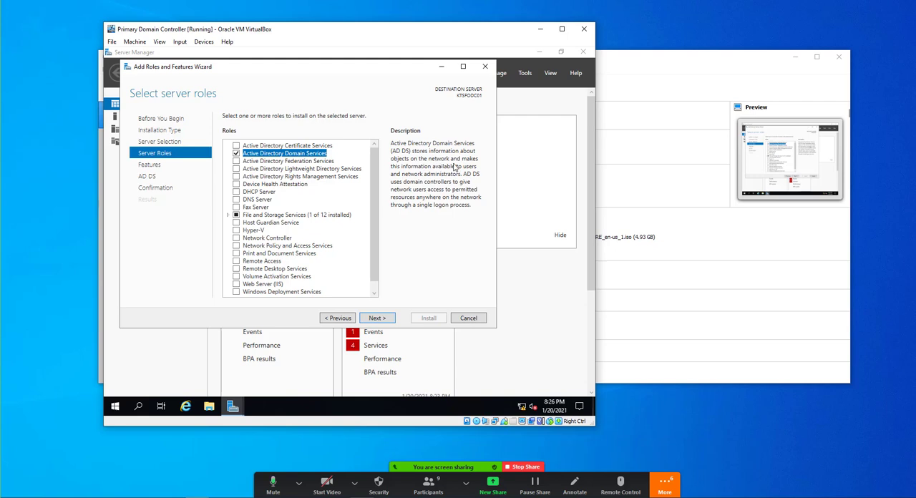
click(383, 322)
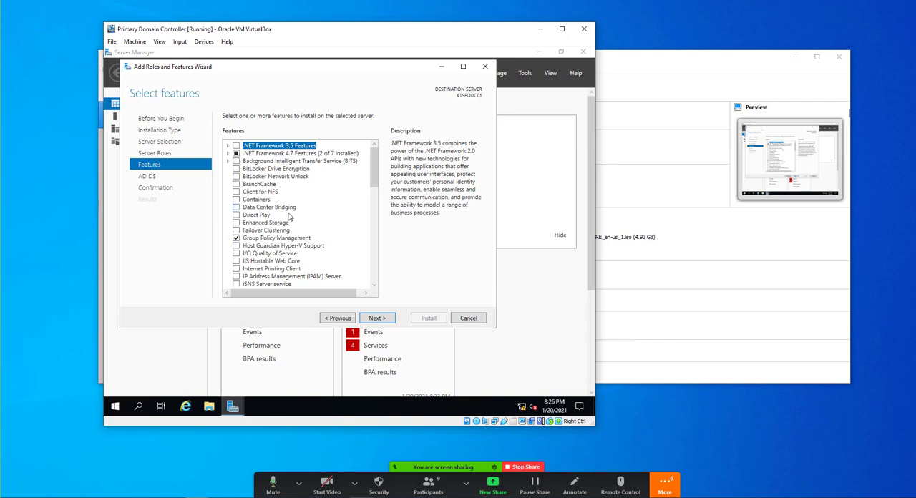
- Keep the preselected features, install Active Directory Domain Services, and close the wizard once the installation finishes
scroll(289, 217, down, 15)
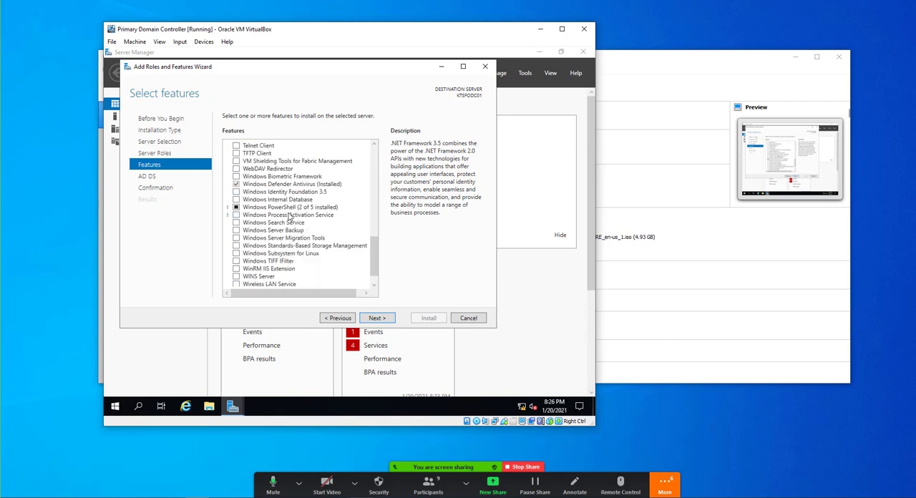
scroll(292, 219, up, 3)
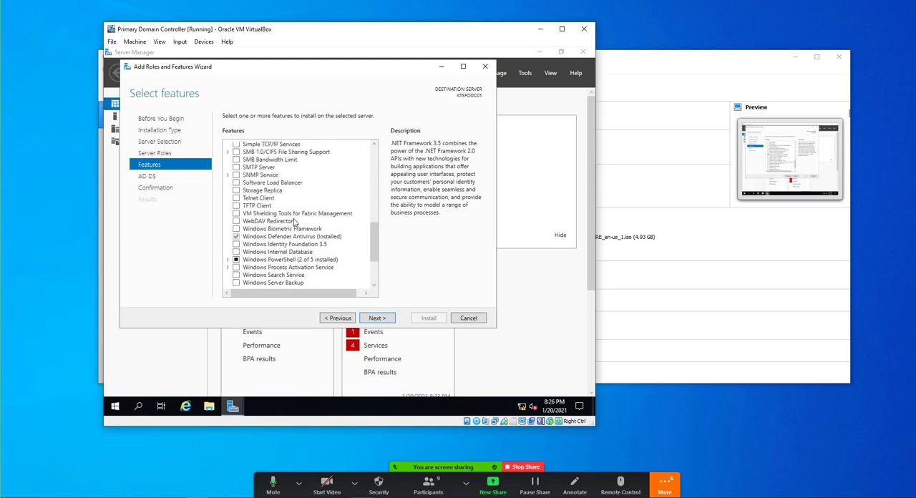
scroll(293, 221, up, 12)
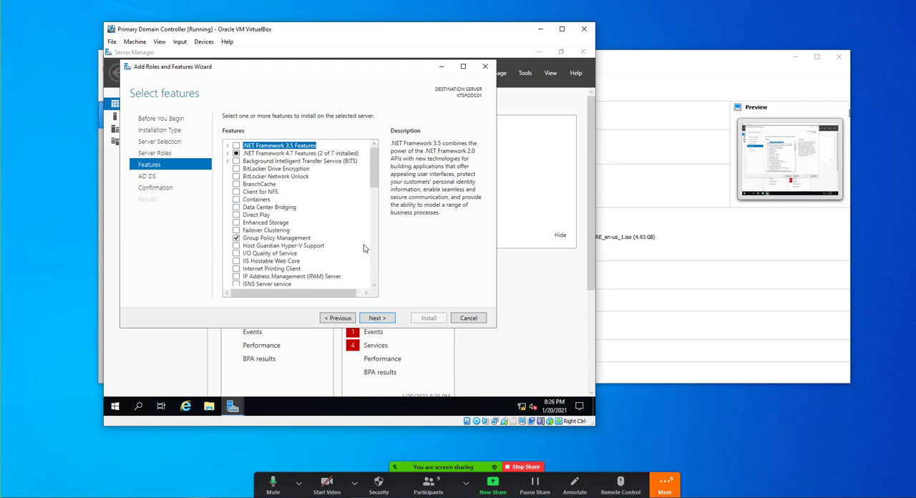
click(376, 318)
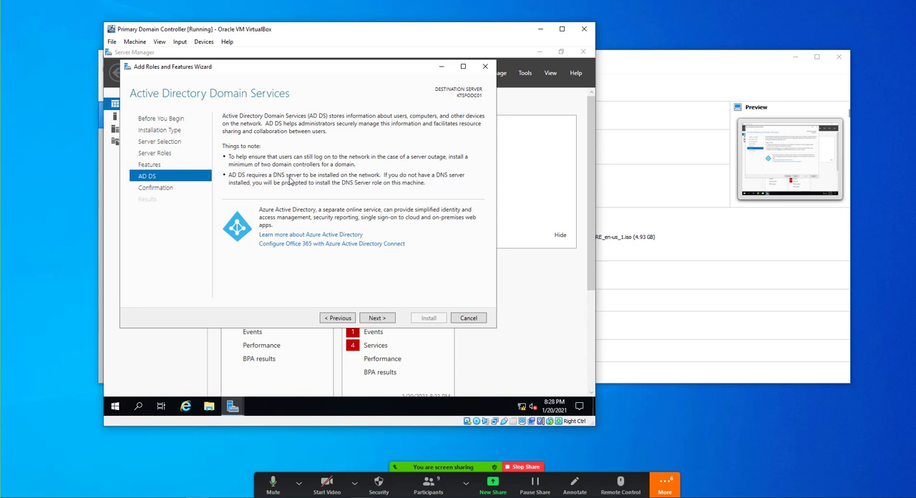
click(372, 319)
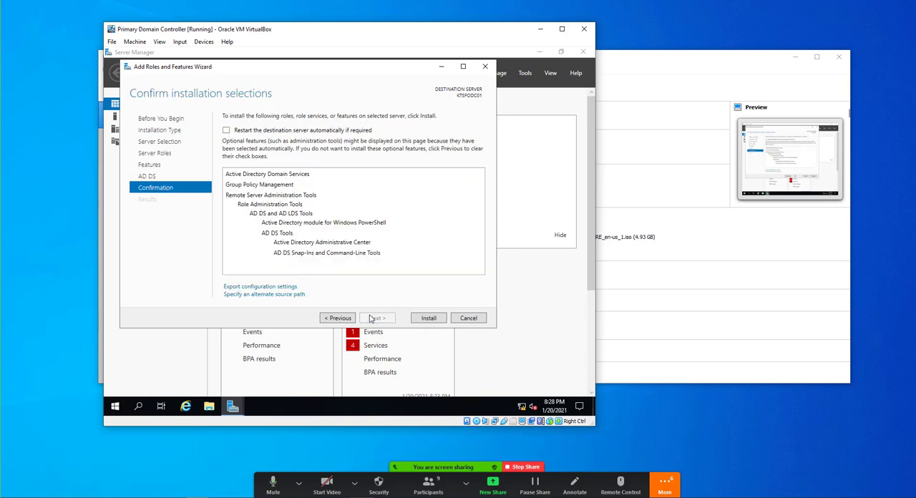
click(426, 319)
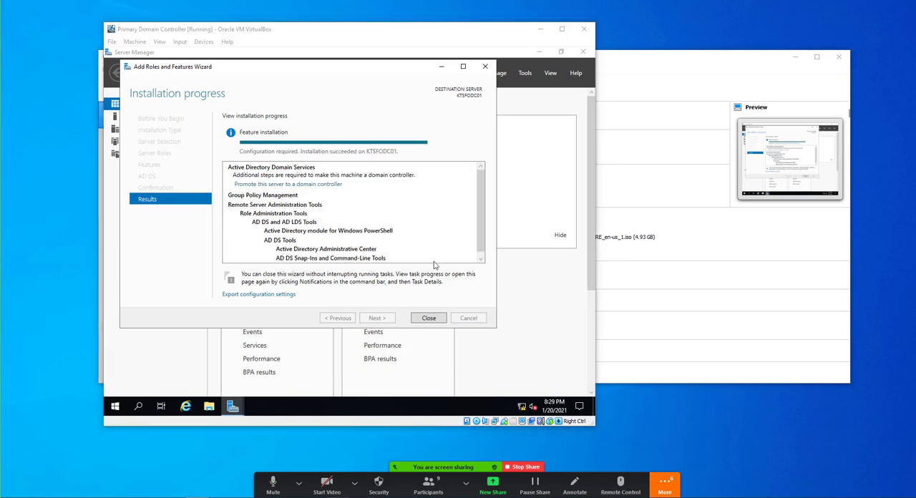
click(426, 318)
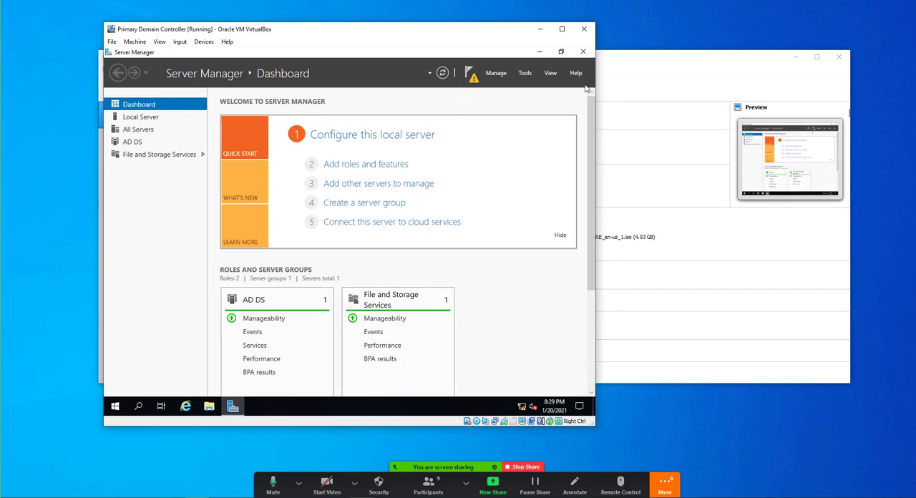
- Begin promoting the server to a domain controller by adding a new forest with the root domain name KT.local
click(470, 77)
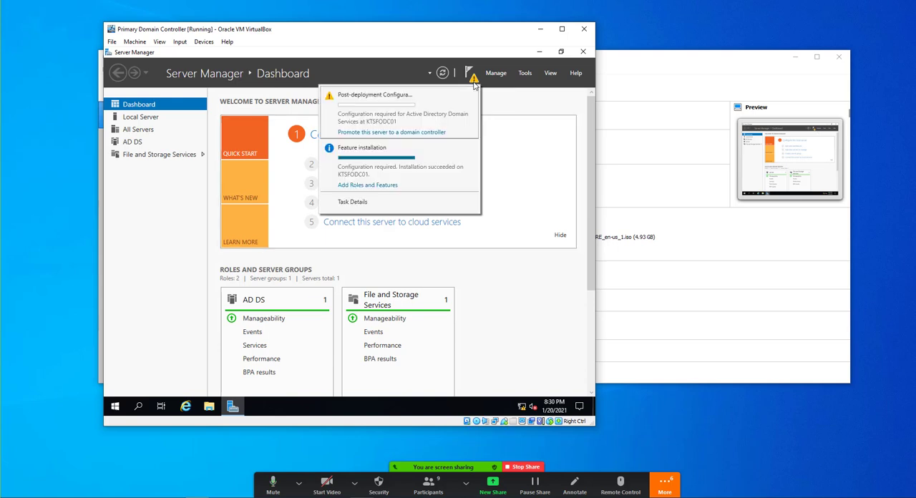
click(371, 138)
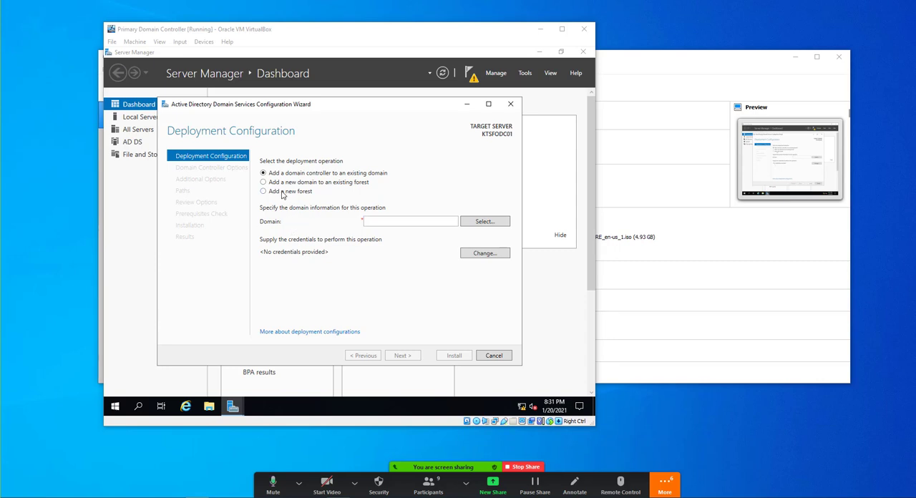
click(283, 193)
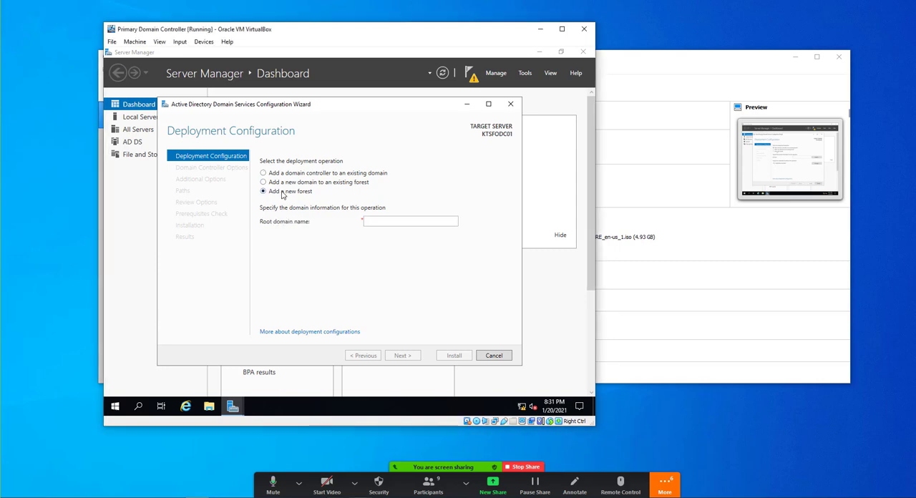
click(385, 221)
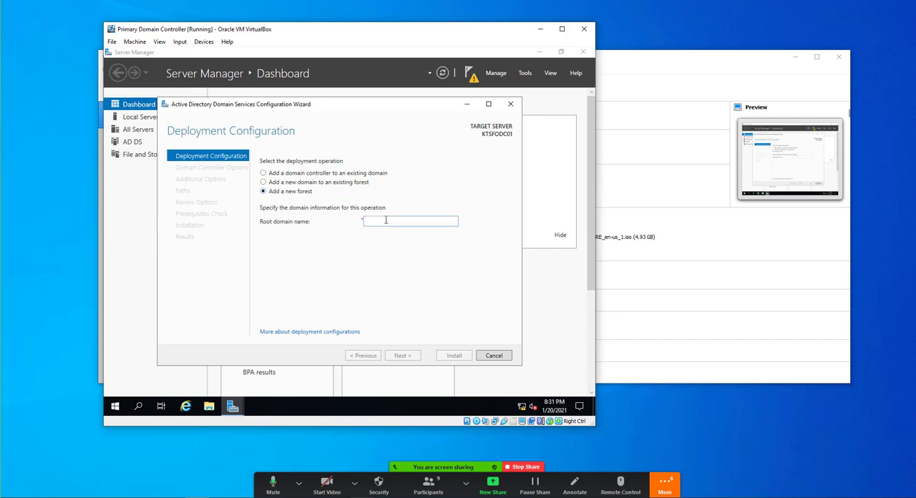
text(KT.local)
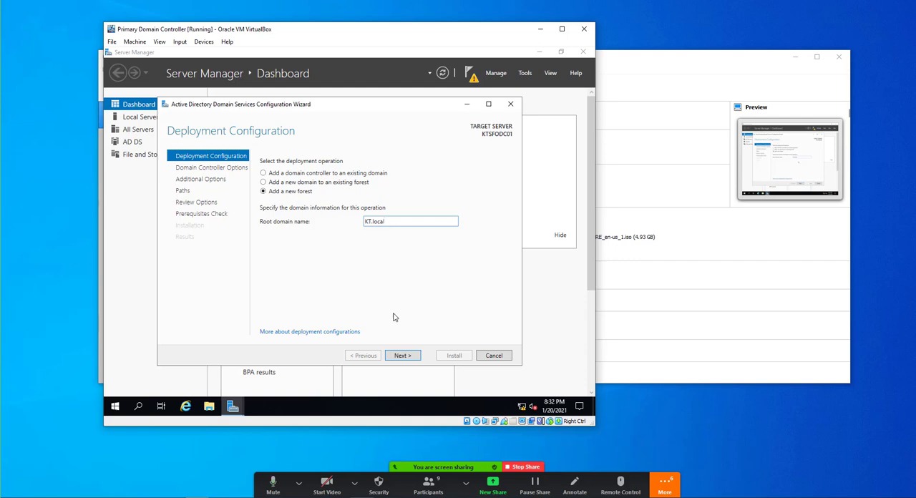
click(401, 356)
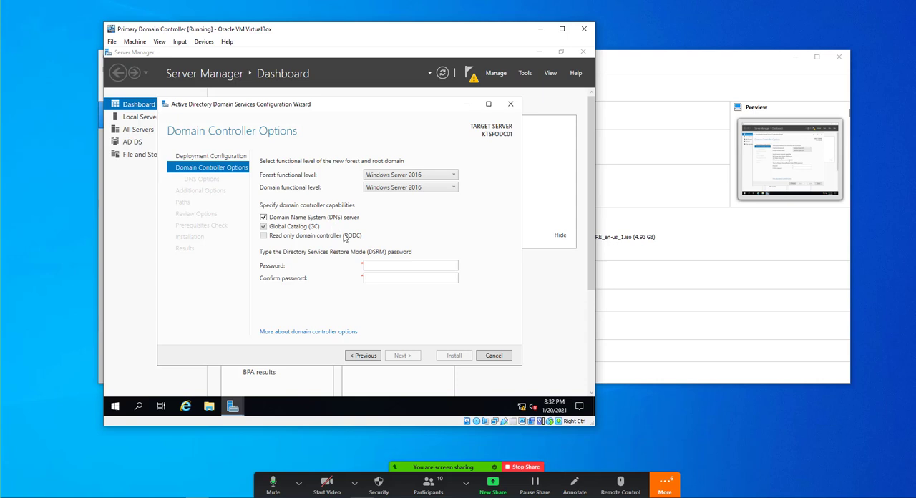
- Enter and confirm the Directory Services Restore Mode (DSRM) password for the new domain controller
click(380, 267)
text(***********)
key(Tab)
text(***********)
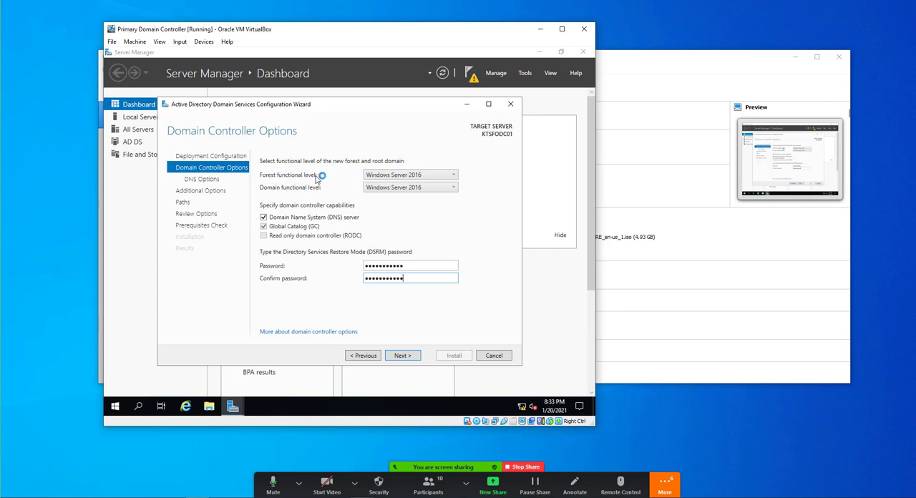
- Switch the forest functional level to Windows Server 2008 and back to Windows Server 2016
click(383, 177)
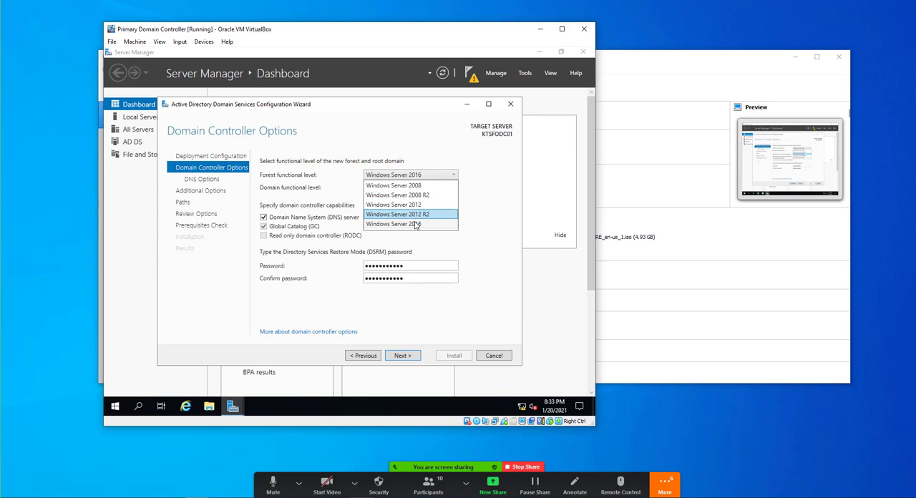
click(409, 185)
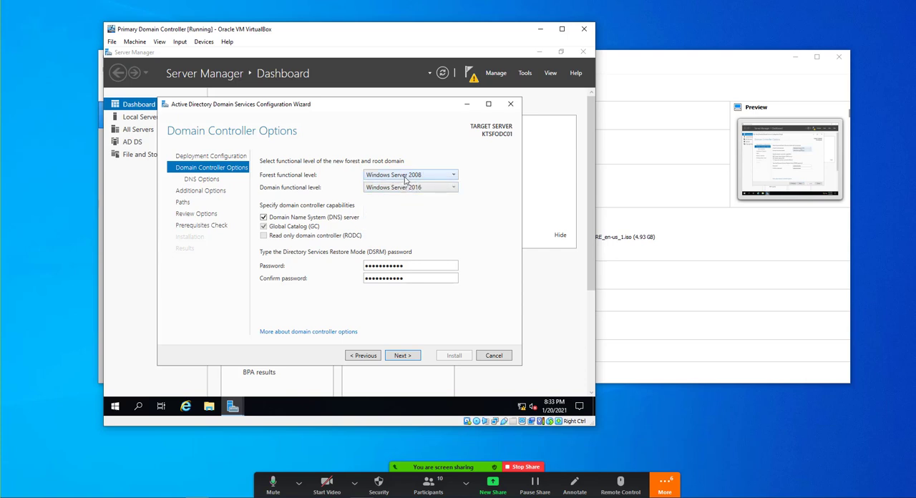
click(406, 176)
click(397, 224)
click(396, 178)
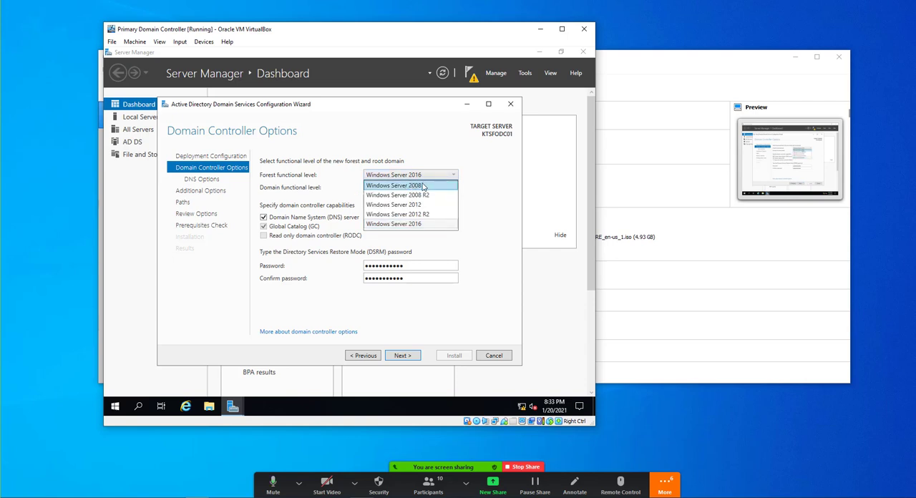
click(418, 226)
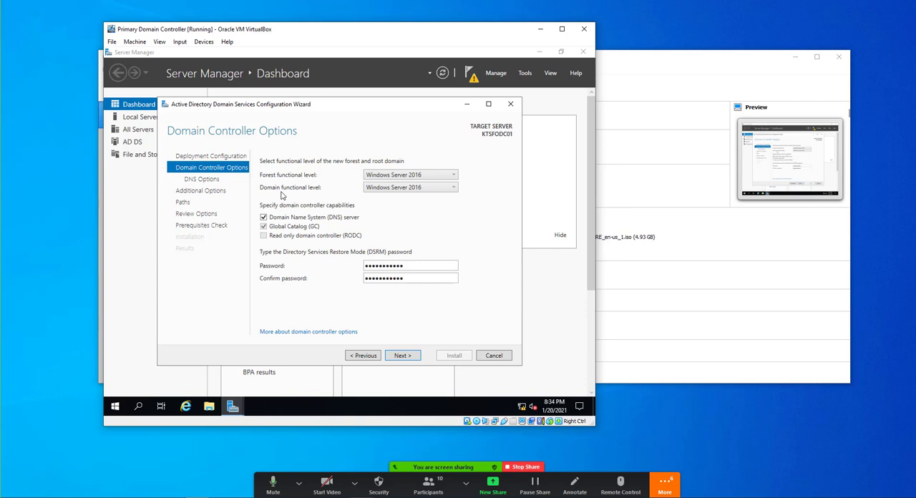
- Accept the domain controller options, leave DNS delegation off, and keep KT as the NetBIOS domain name
click(396, 357)
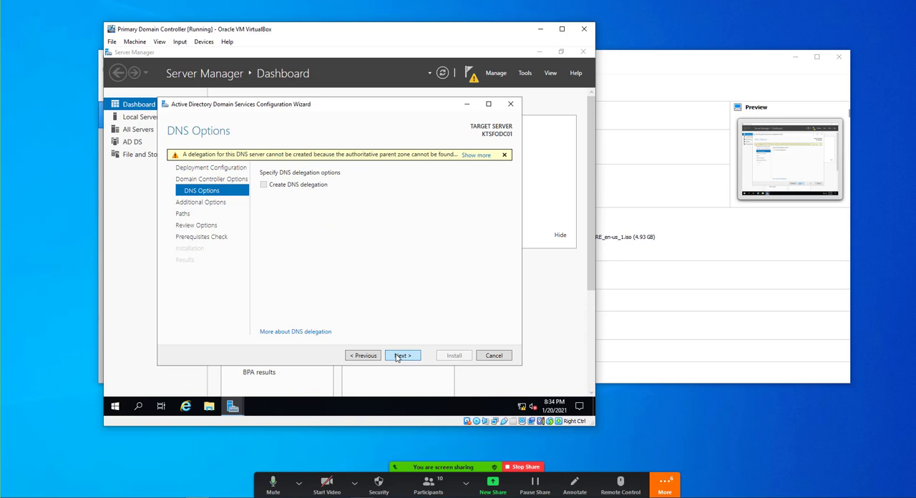
click(399, 355)
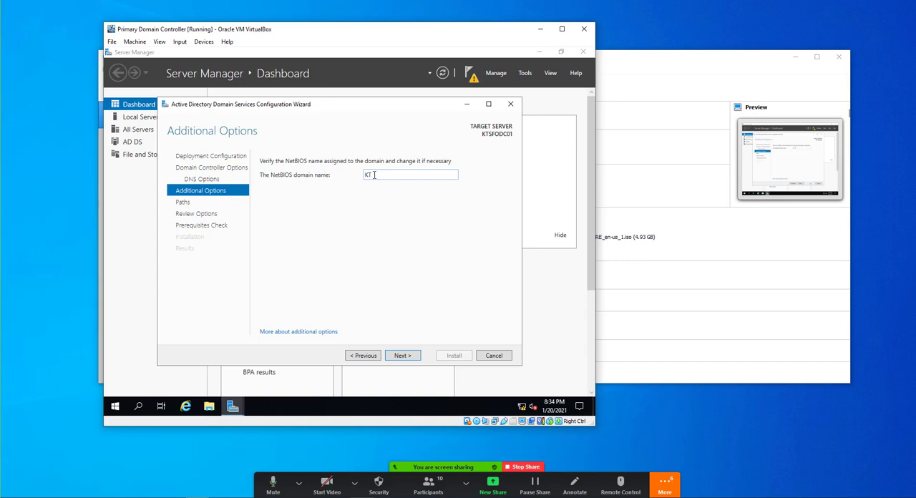
click(404, 357)
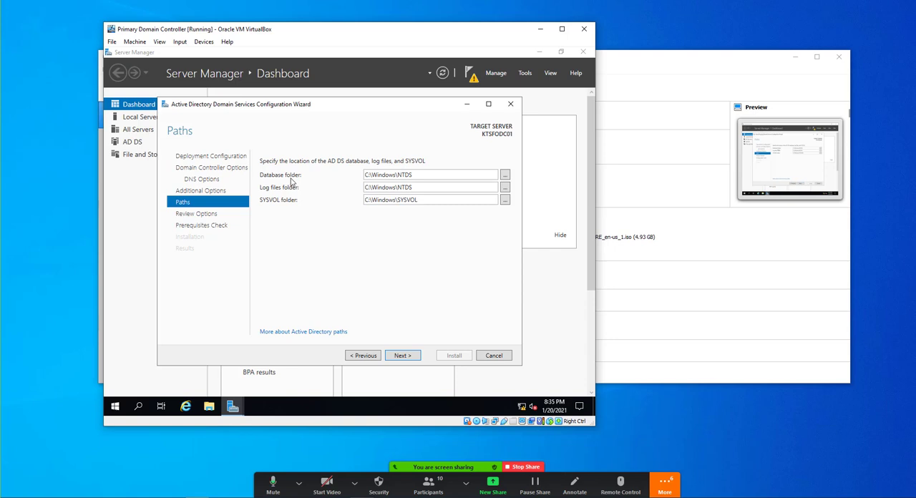
- Keep the default folders C:\Windows\NTDS for the database and log files and C:\Windows\SYSVOL for SYSVOL
double_click(412, 176)
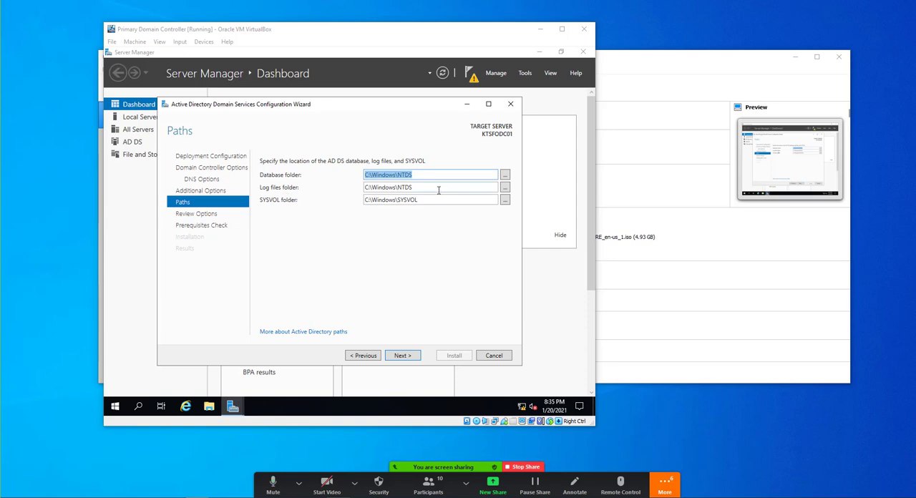
drag(429, 188, 384, 191)
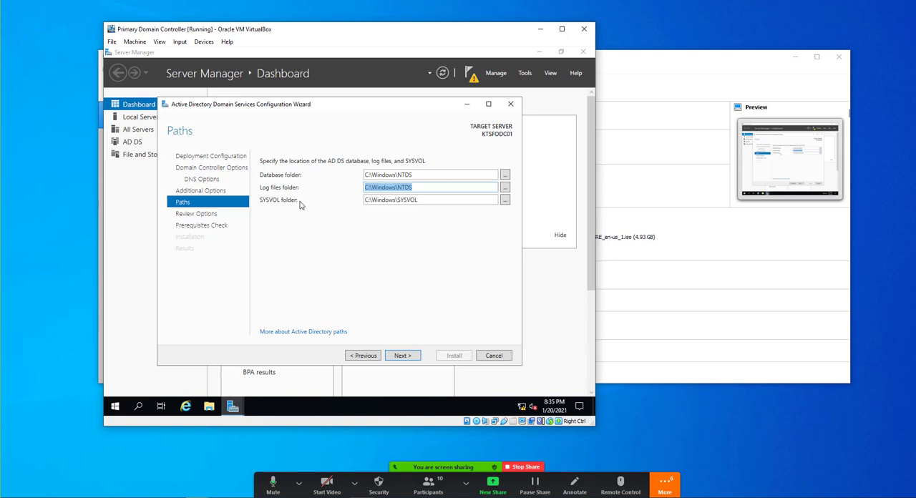
click(413, 202)
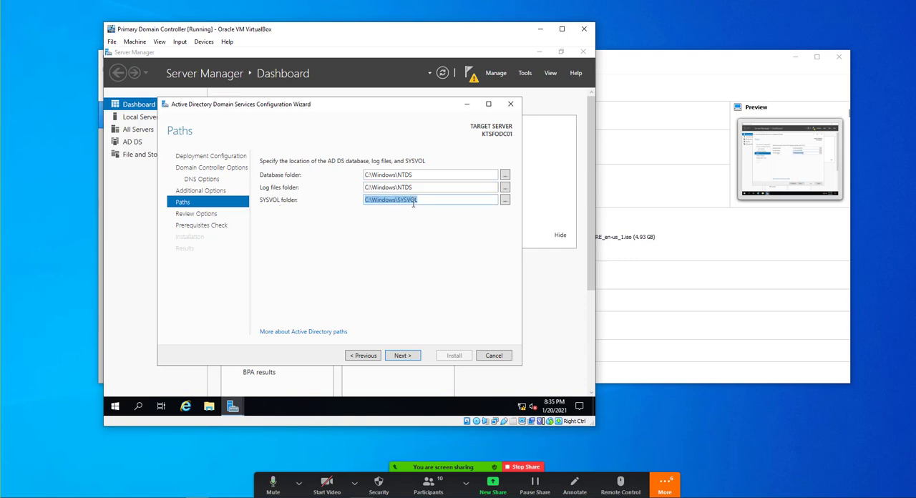
click(359, 316)
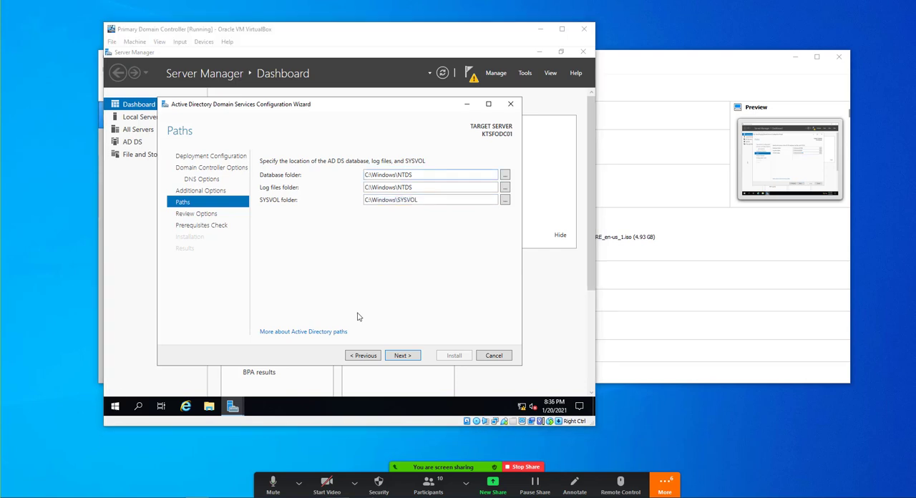
click(399, 356)
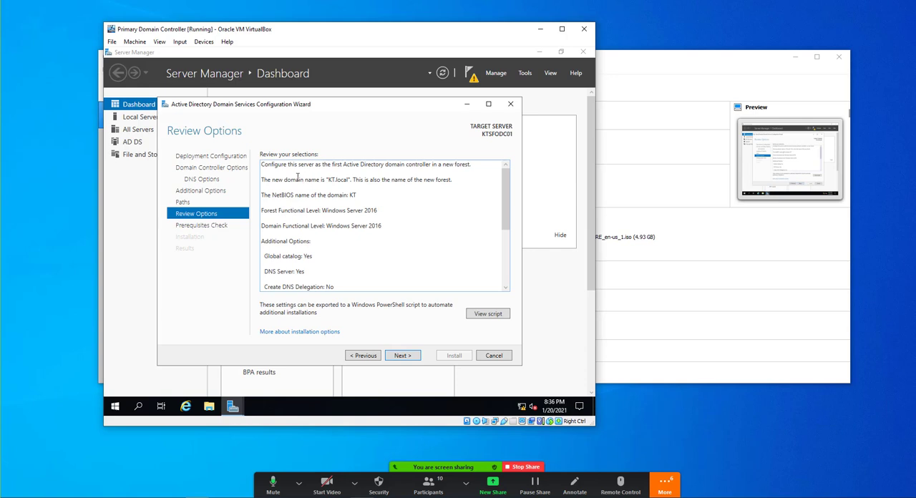
- Review the summary of the chosen forest, functional level, DNS and folder settings
scroll(297, 179, down, 6)
scroll(300, 207, up, 6)
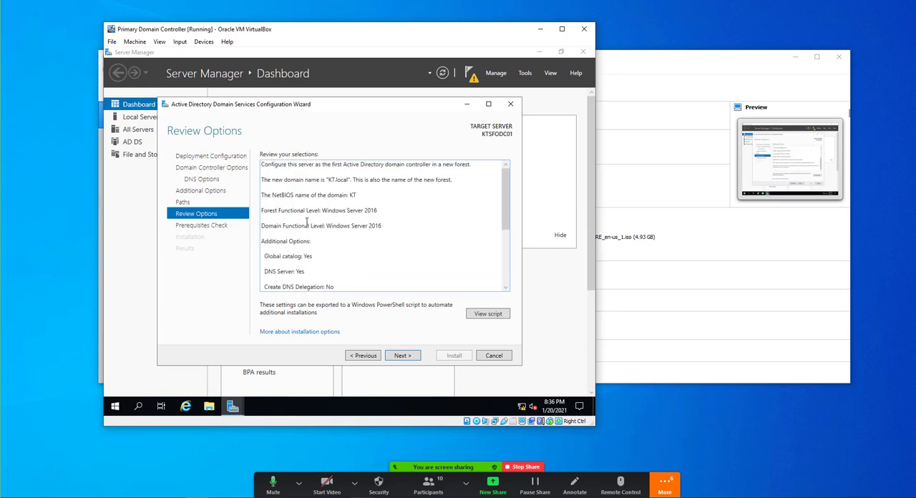
scroll(306, 218, down, 1)
scroll(306, 221, down, 1)
scroll(307, 221, up, 2)
scroll(306, 221, down, 3)
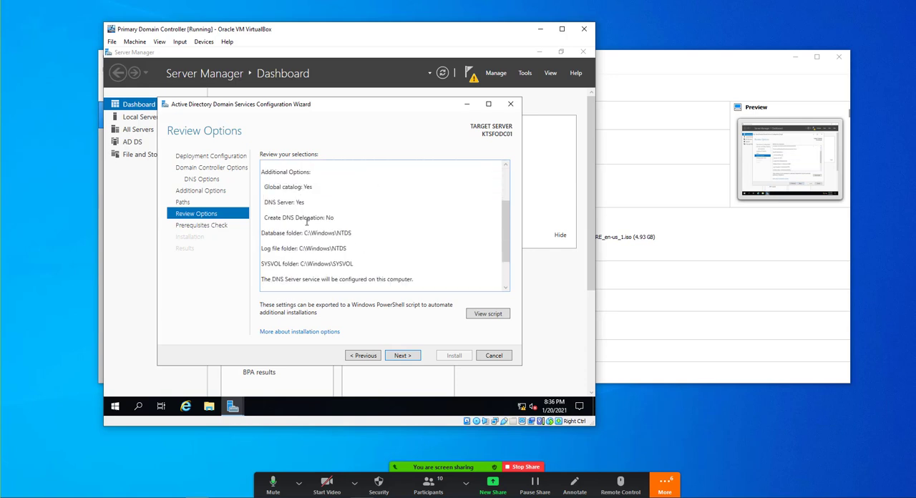
scroll(306, 221, up, 3)
scroll(306, 221, down, 1)
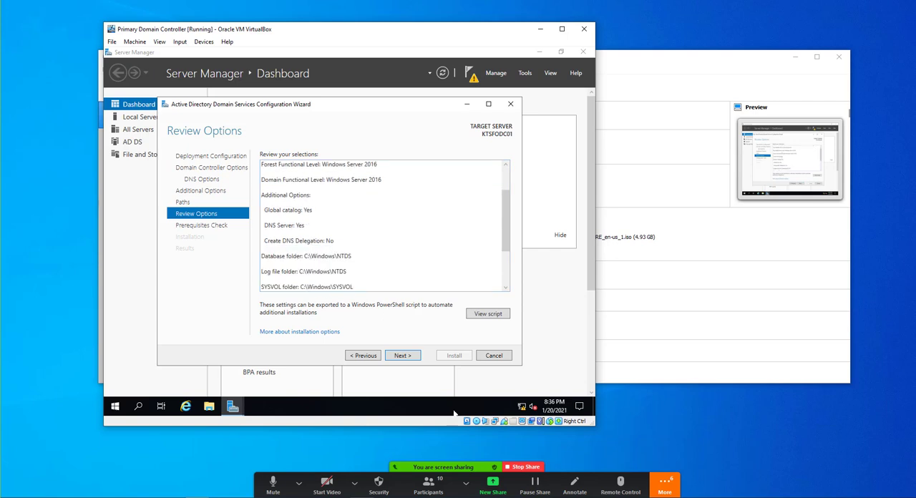
scroll(325, 219, up, 1)
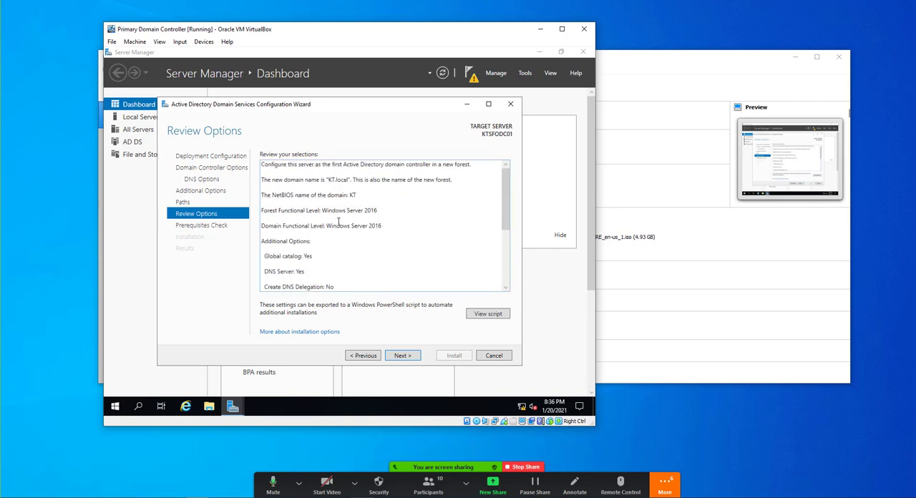
- Run the prerequisites check and install the domain controller configuration, dismissing the sign-out notice and closing the wizard
click(400, 355)
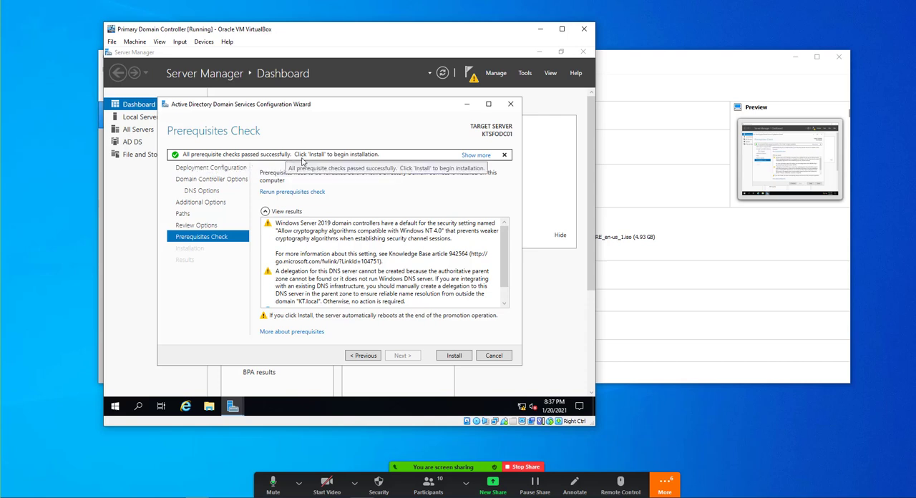
click(450, 355)
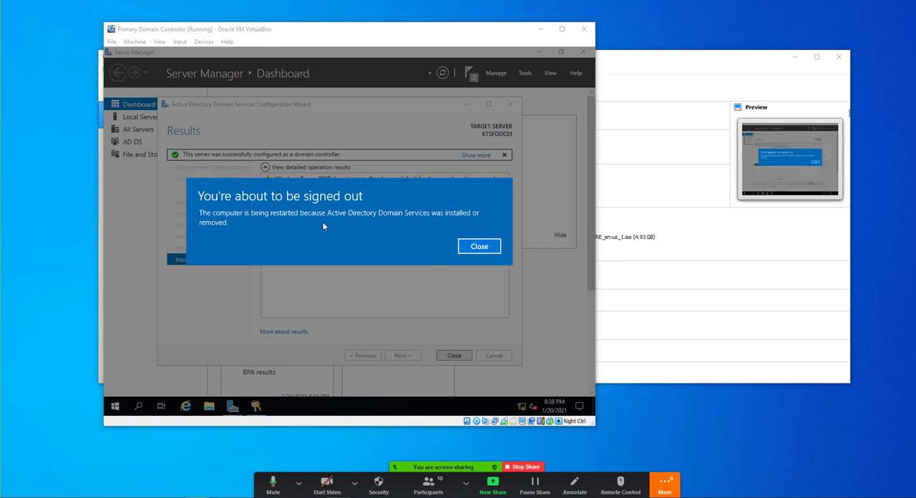
click(468, 247)
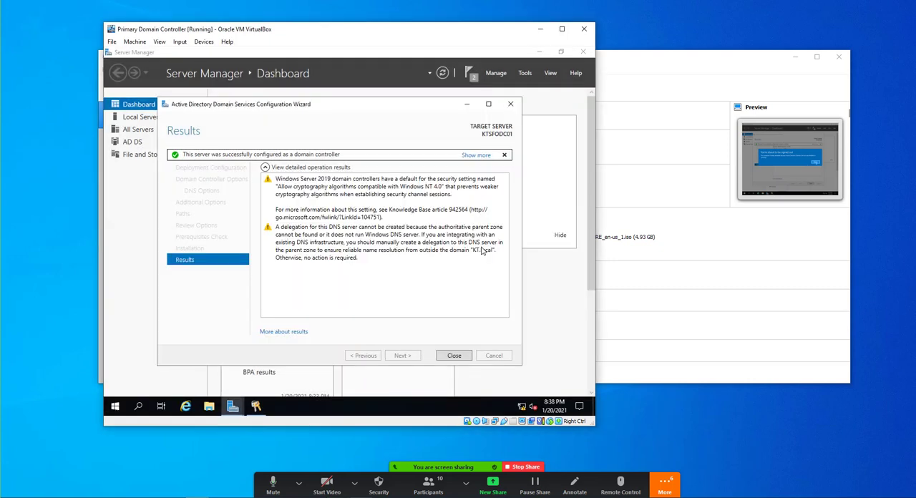
click(460, 355)
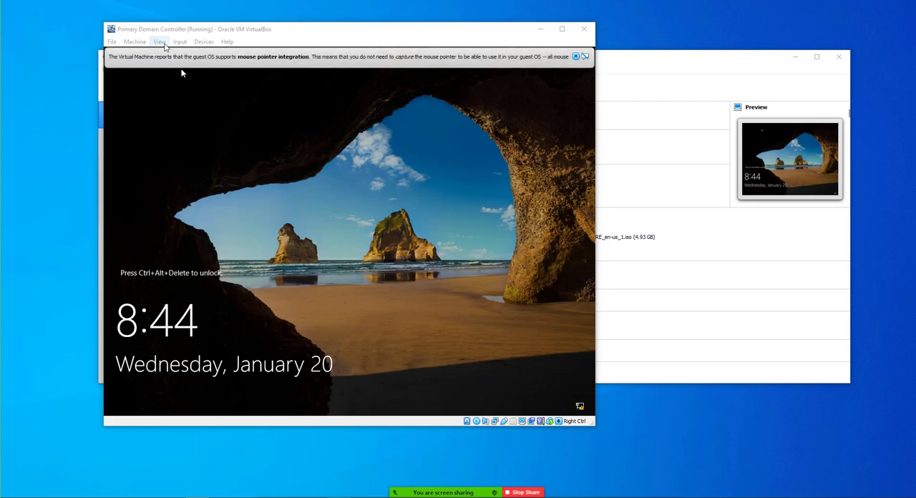
- Send the Ctrl-Alt-Del combination to the restarted virtual machine to unlock its sign-in screen
click(179, 42)
mouse_move(192, 53)
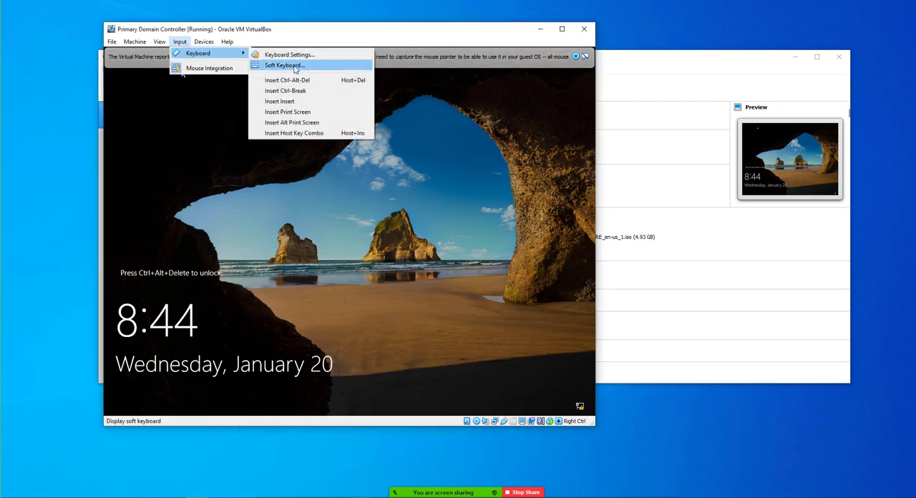
click(304, 79)
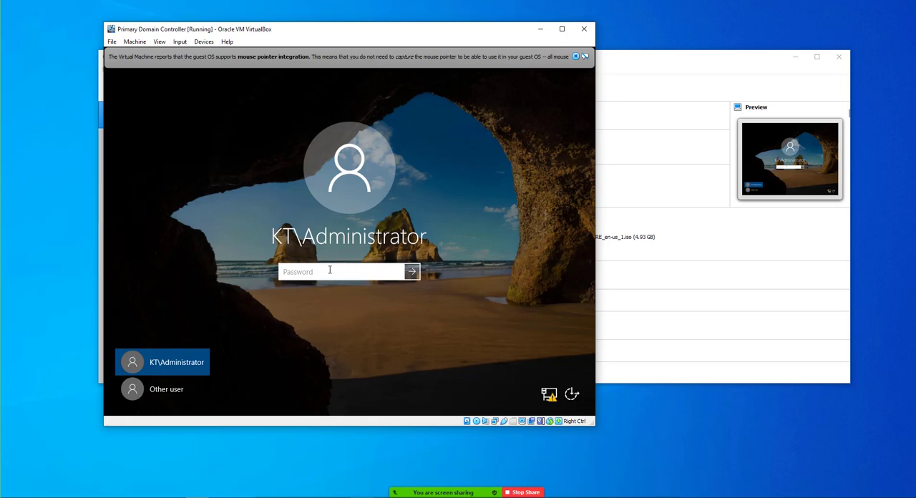
- Try to sign in to the KT\Administrator account with the account password
text(***********)
key(Return)
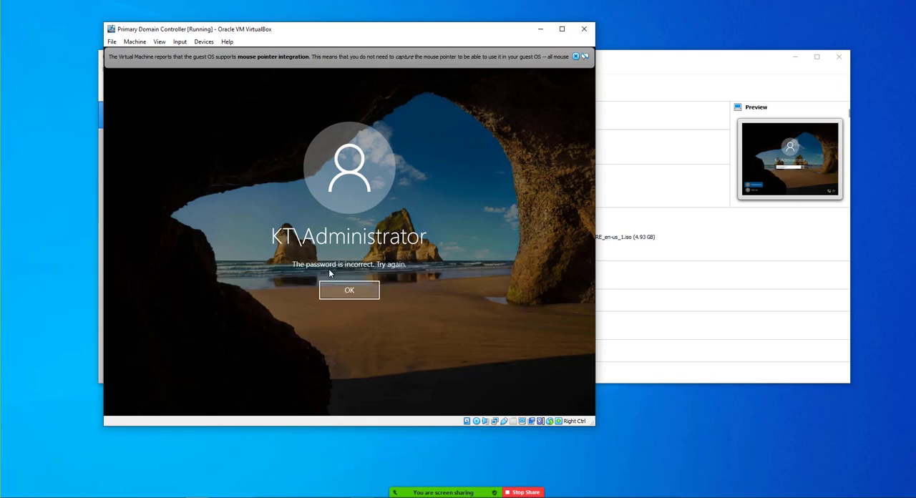
key(Return)
- Sign in to the KT\Administrator domain account by re-entering its password, and close Server Manager
text(****)
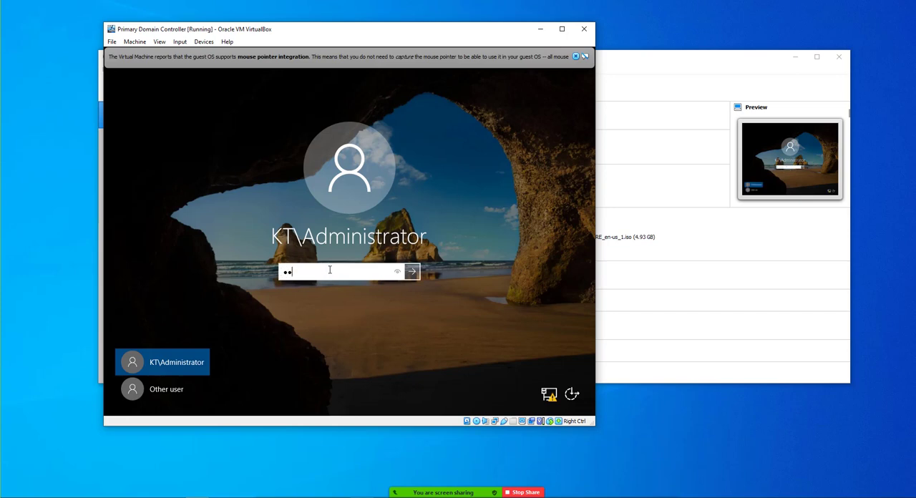
text(*******)
key(Return)
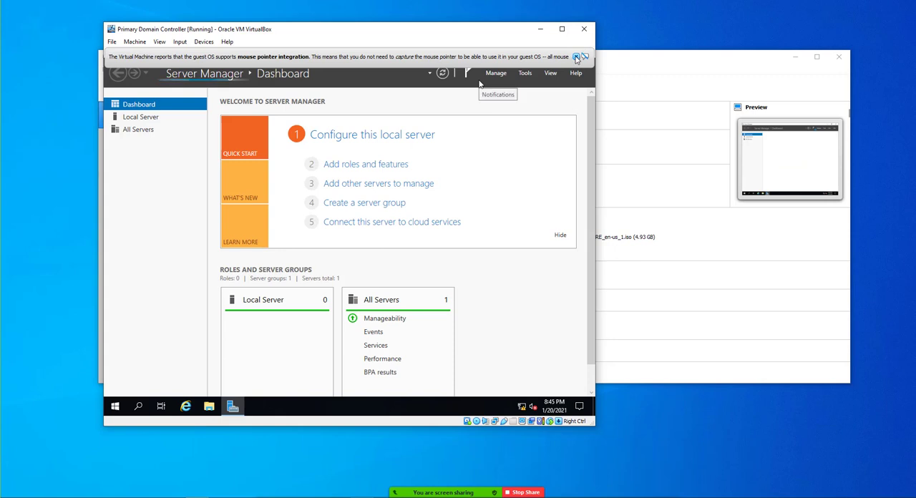
click(585, 56)
click(583, 52)
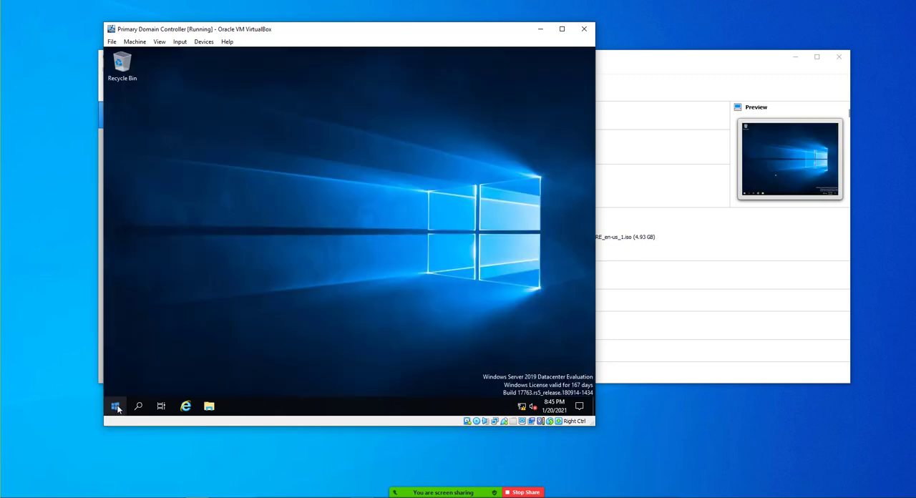
- Open Active Directory Users and Computers from the Windows administrative tools in a maximized window and expand the KT.local domain
click(117, 407)
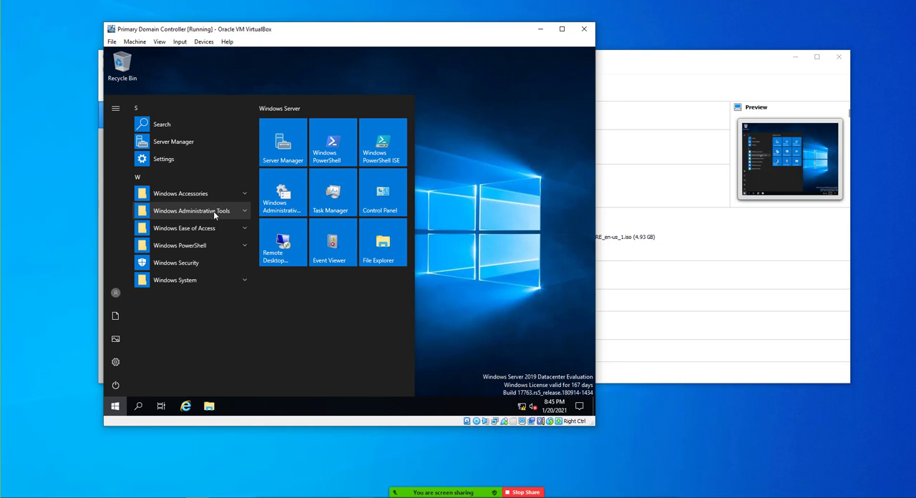
click(213, 211)
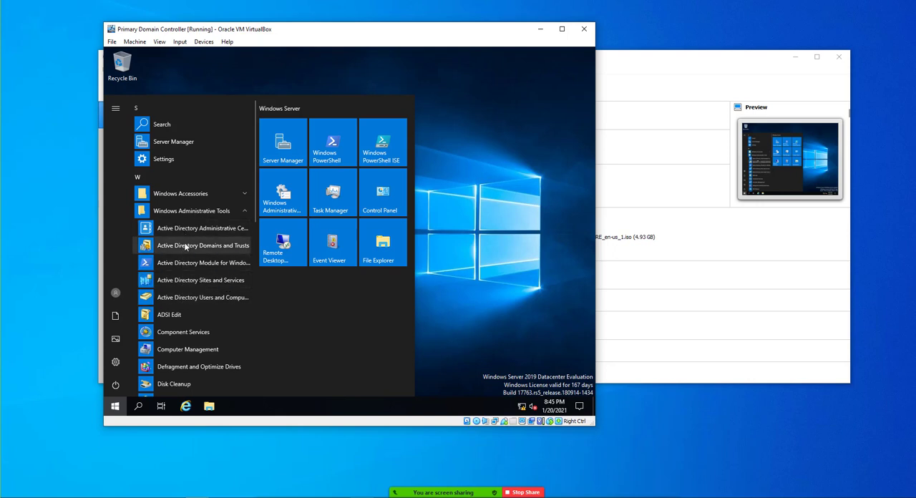
click(206, 297)
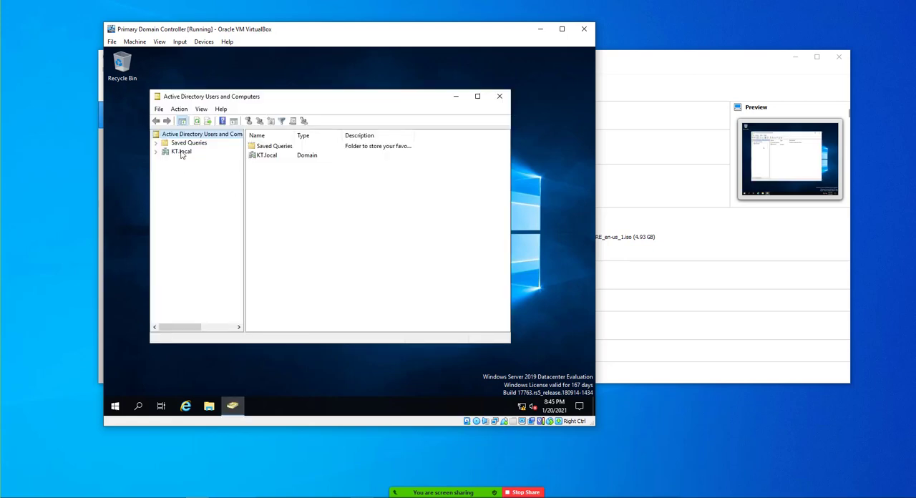
double_click(274, 98)
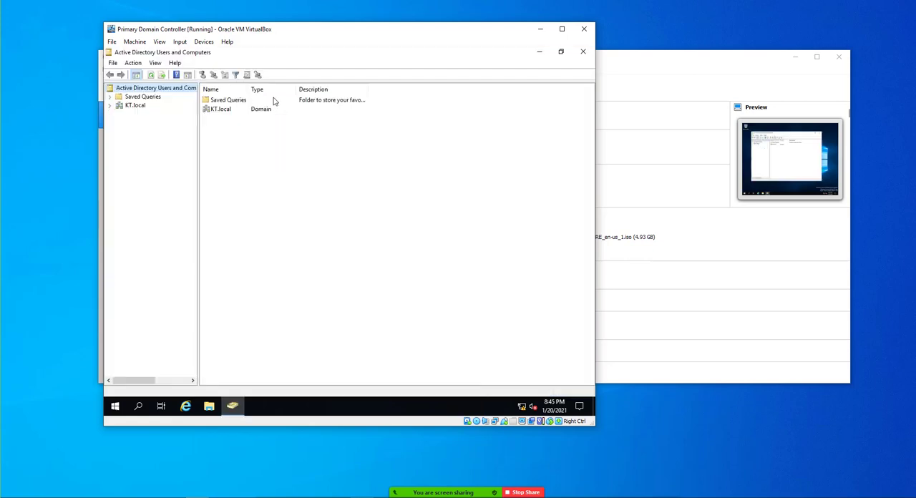
double_click(137, 106)
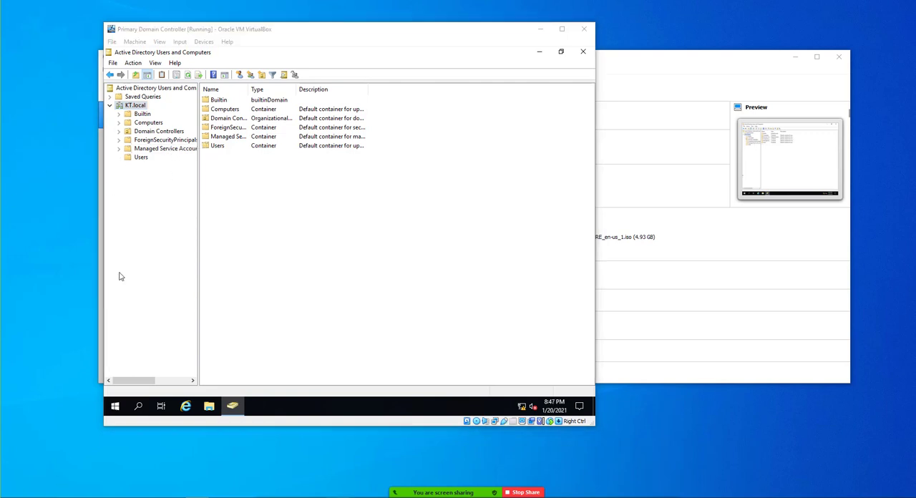
- Create an organizational unit named KnowledgeTrain in the KT.local domain, keeping it protected from accidental deletion
click(141, 107)
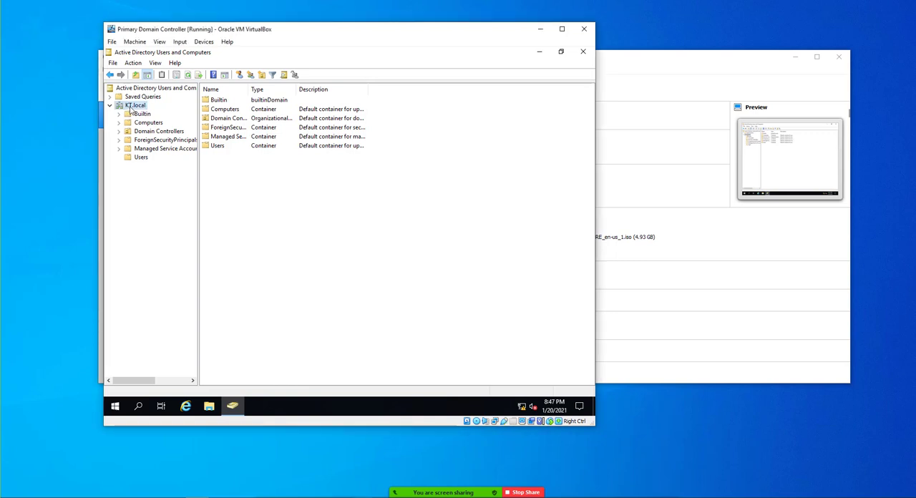
right_click(137, 108)
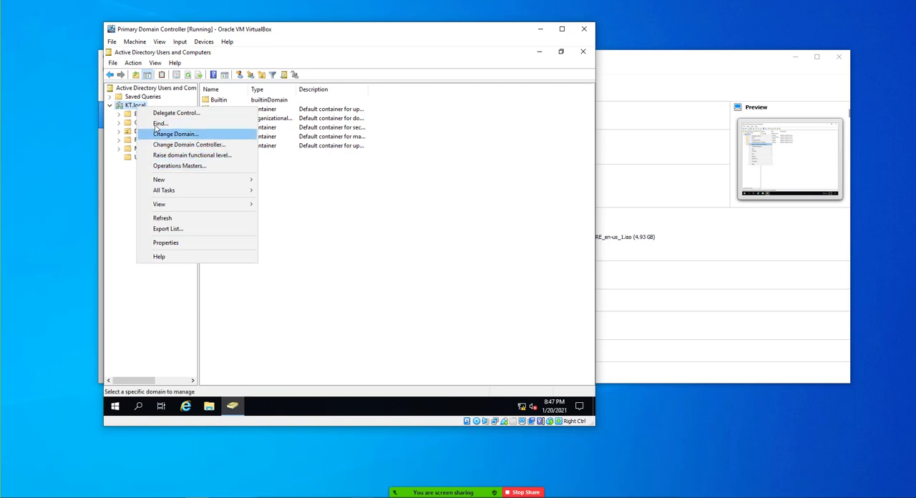
mouse_move(168, 182)
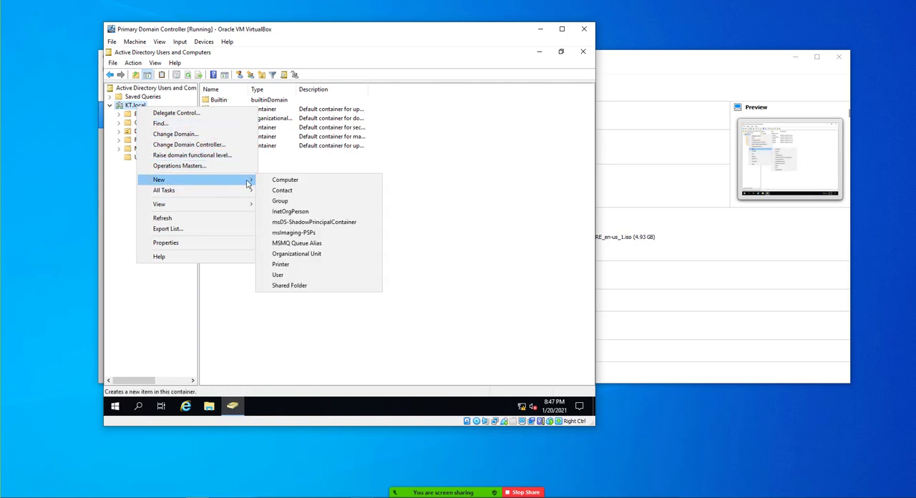
click(301, 258)
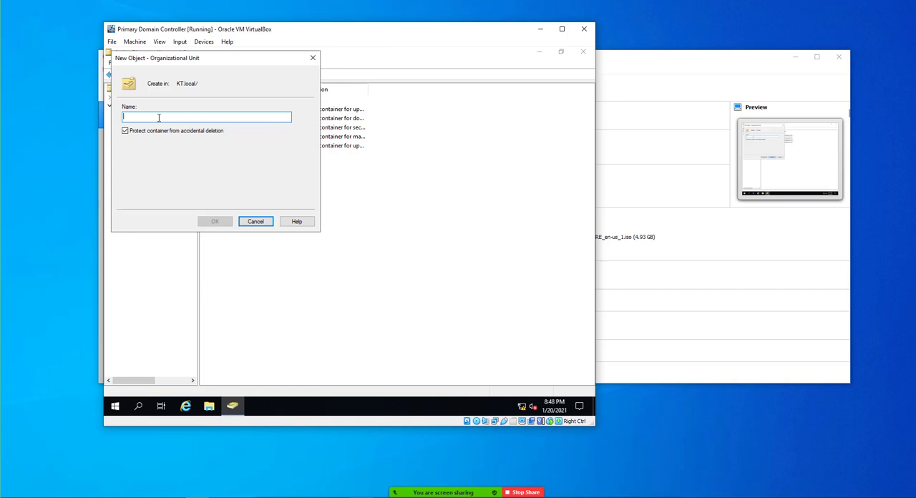
text(Kno)
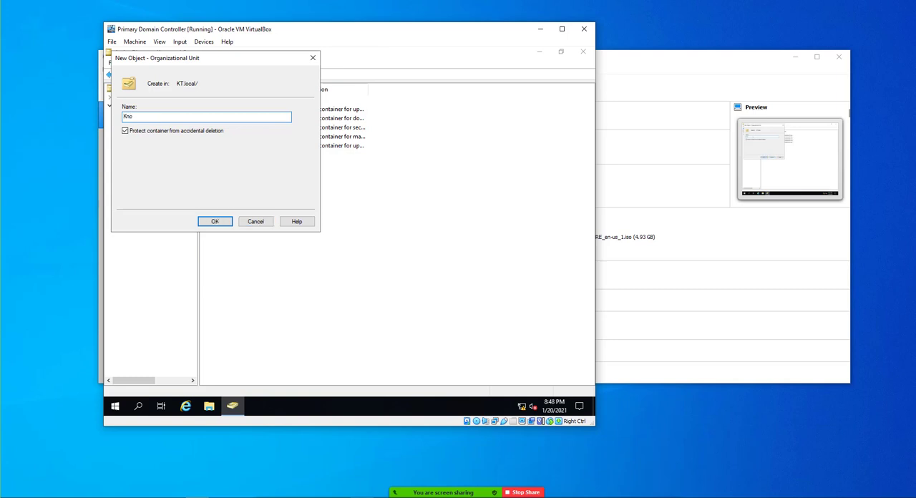
text(wledge)
key(BackSpace)
click(214, 221)
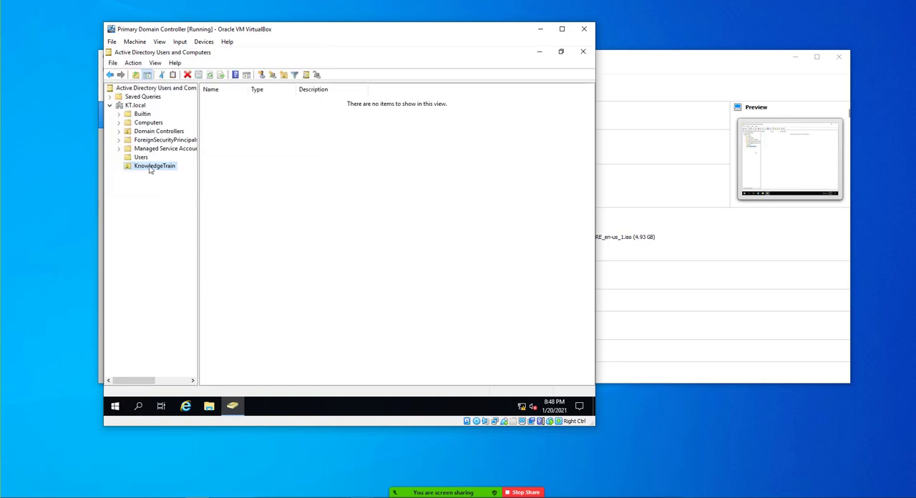
- Try to delete the KnowledgeTrain organizational unit
right_click(148, 172)
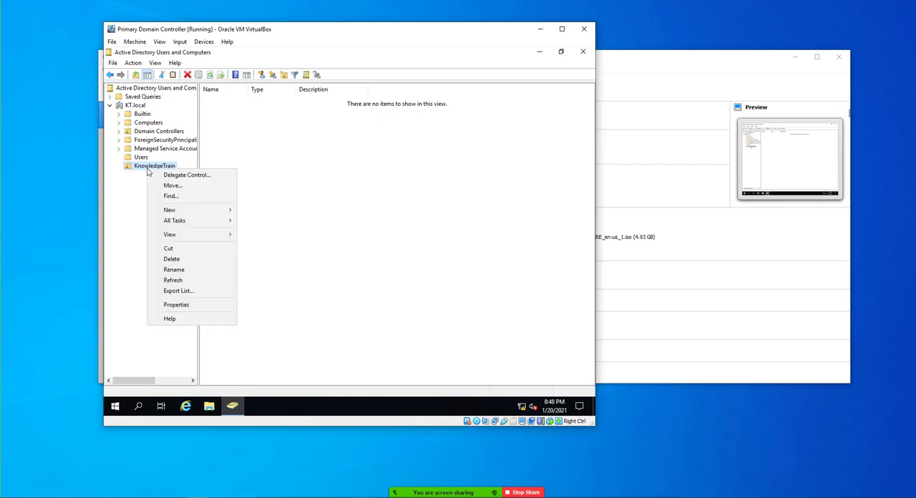
click(174, 268)
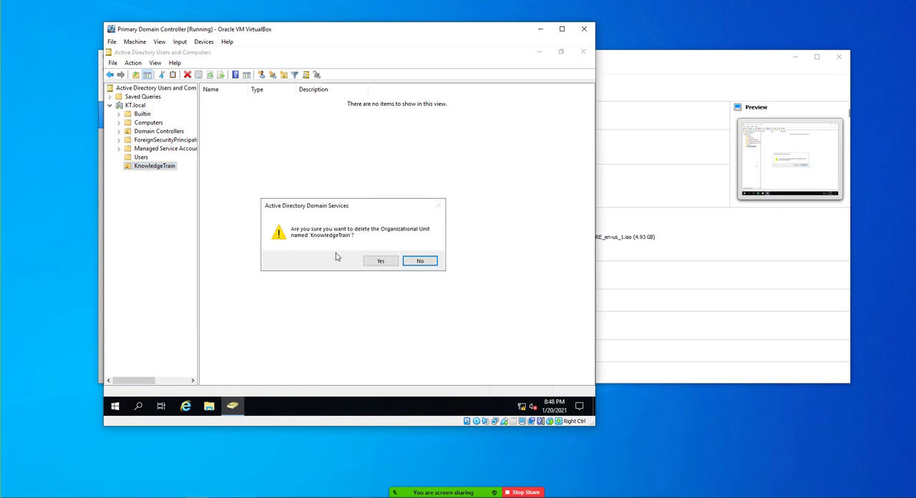
click(366, 261)
click(421, 262)
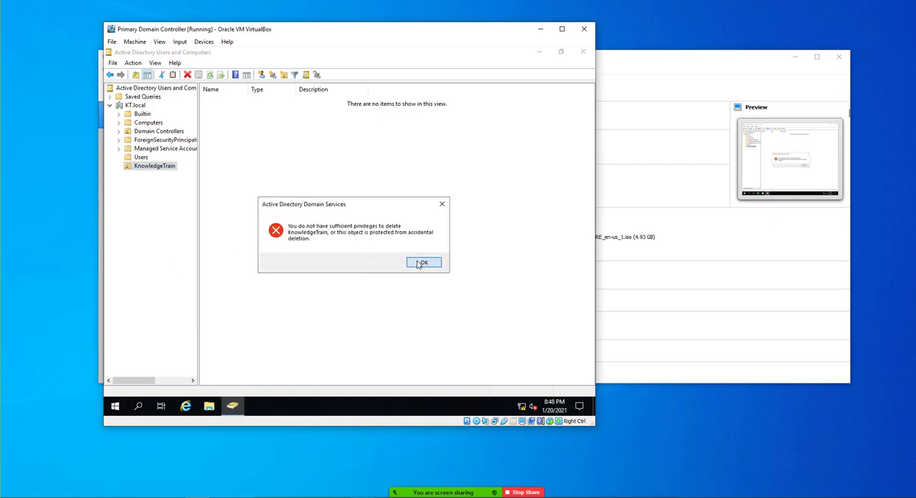
- Create an organizational unit named Finanance Dept inside KnowledgeTrain, keeping it protected from accidental deletion
right_click(162, 170)
mouse_move(187, 210)
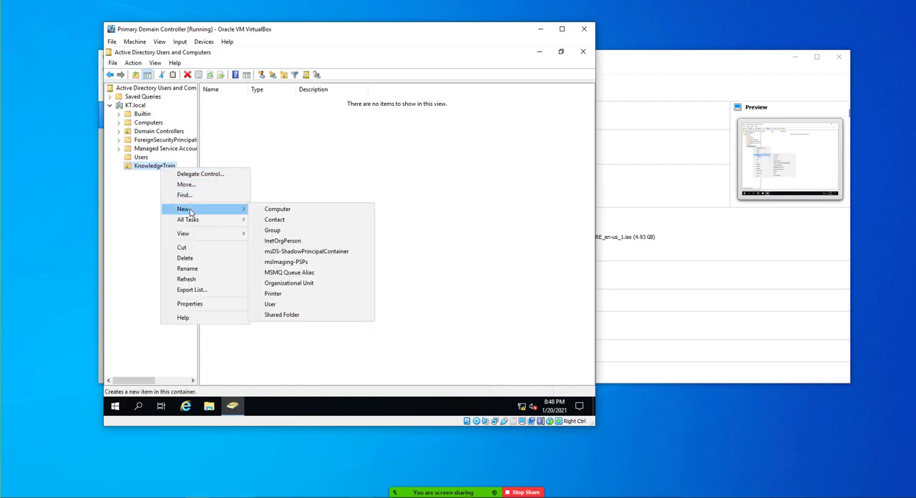
click(290, 284)
text(Fi)
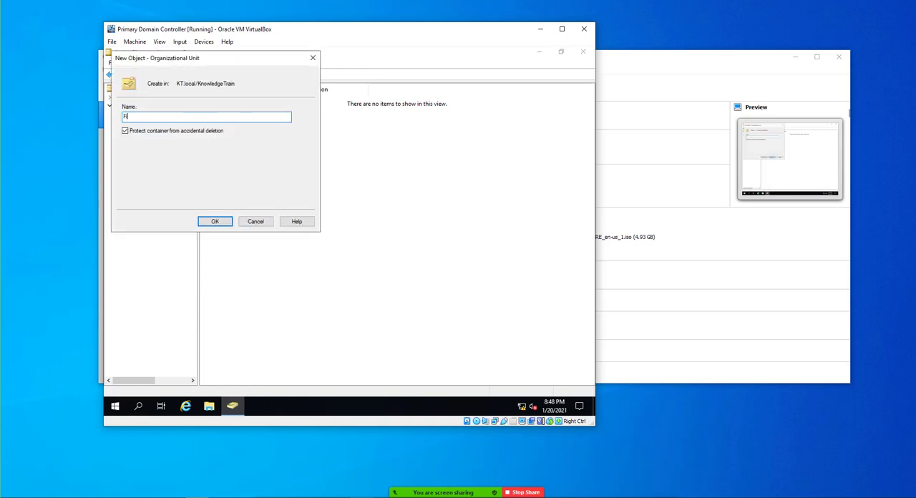
text(nanance Dept)
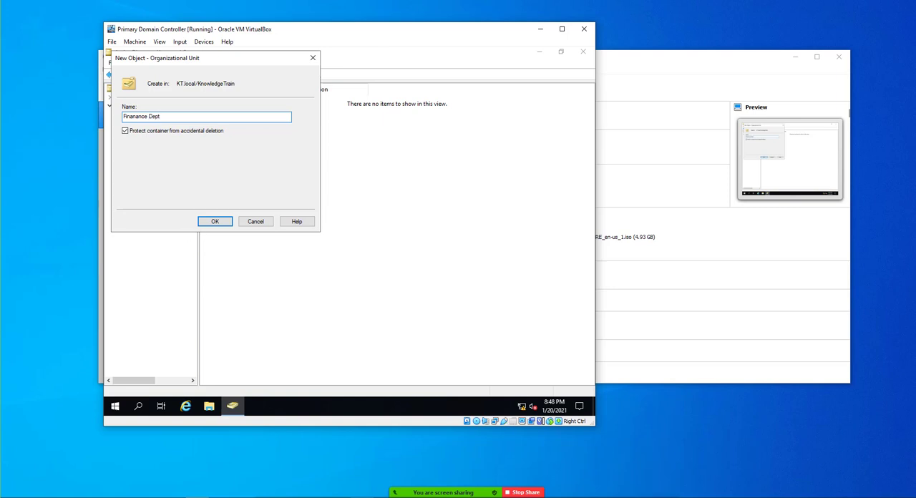
click(213, 223)
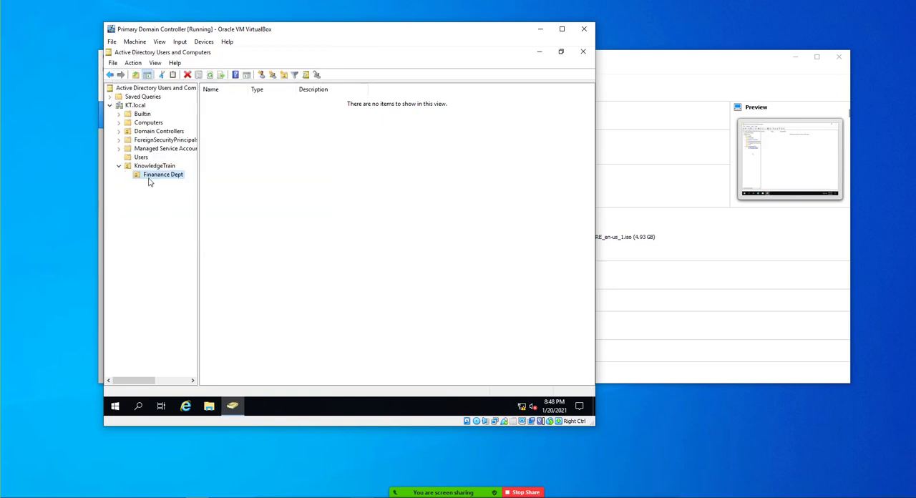
- Create an organizational unit named Users inside Finanance Dept, keeping it protected from accidental deletion
right_click(154, 178)
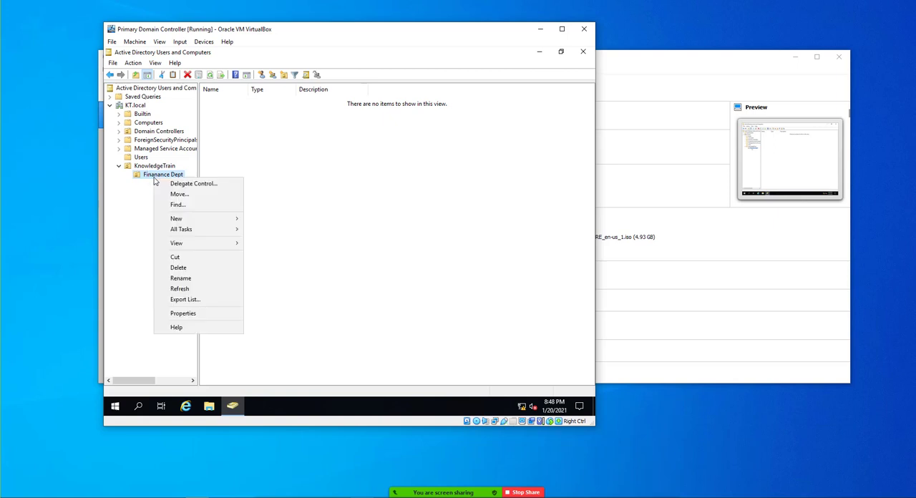
mouse_move(193, 219)
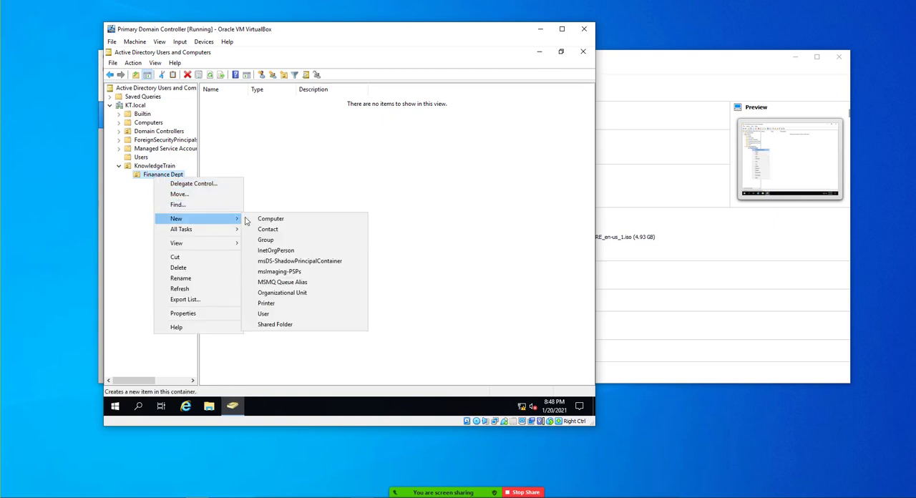
click(284, 292)
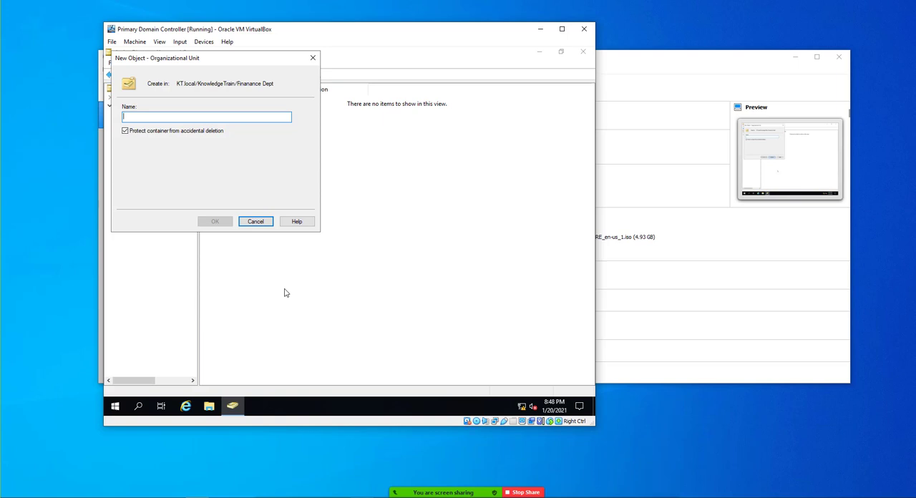
text(Users)
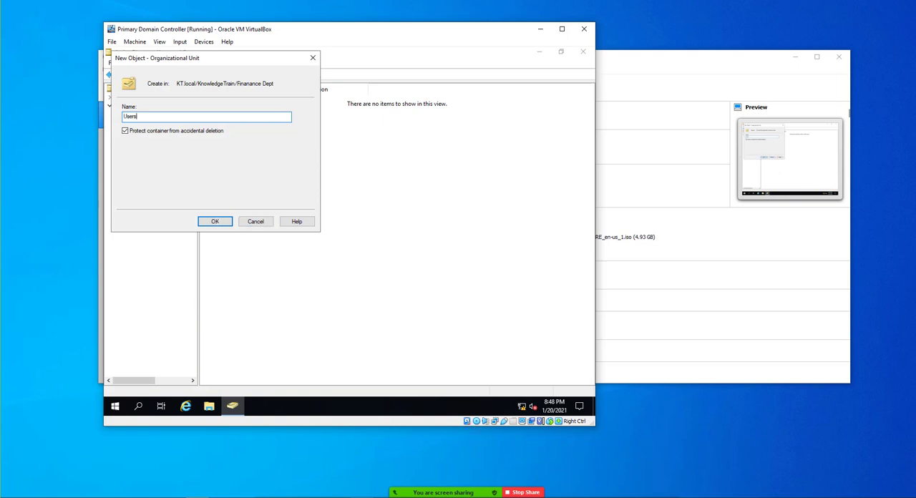
click(216, 222)
- Create an organizational unit named Computers inside Finanance Dept, keeping it protected from accidental deletion
click(162, 176)
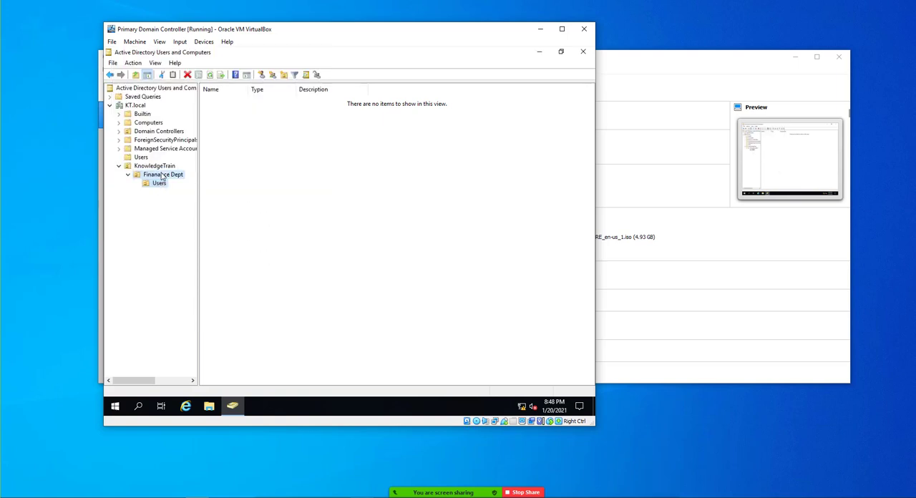
right_click(162, 175)
mouse_move(206, 219)
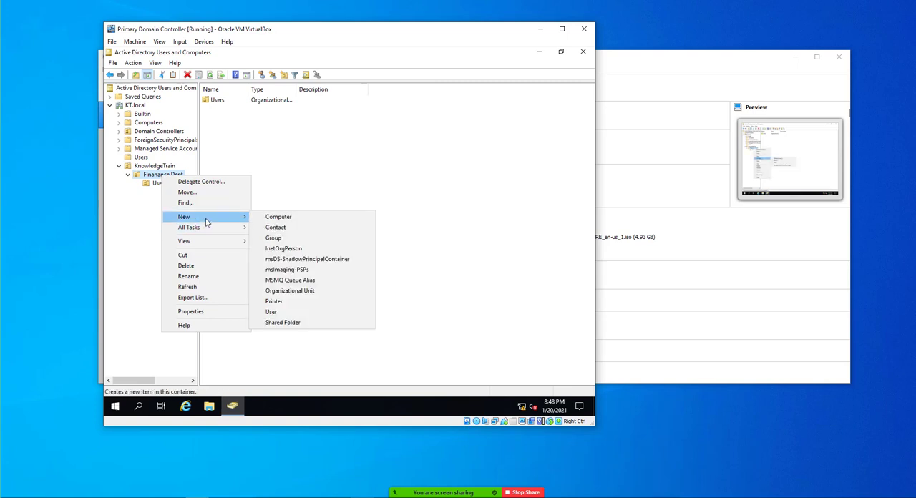
click(286, 290)
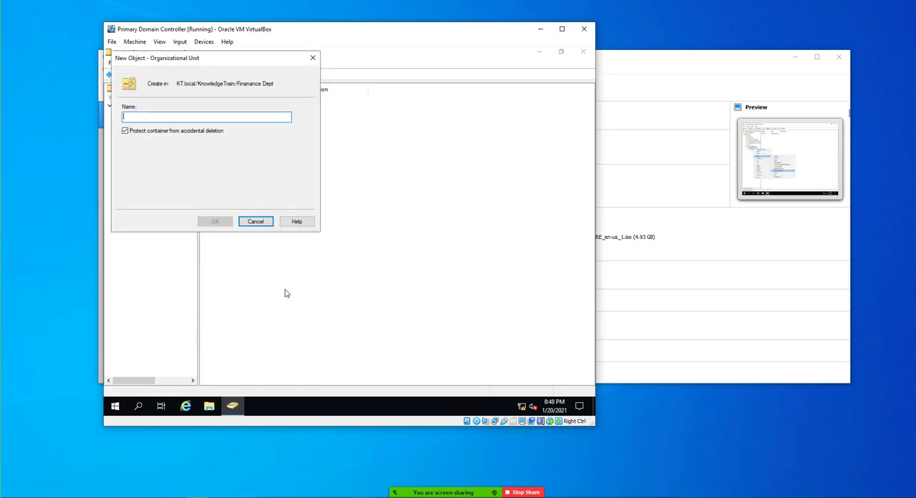
text(Computers)
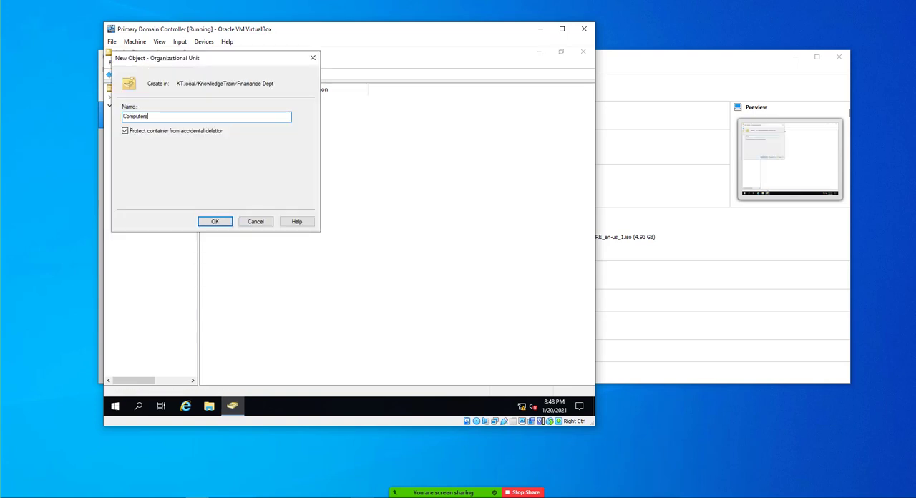
click(220, 222)
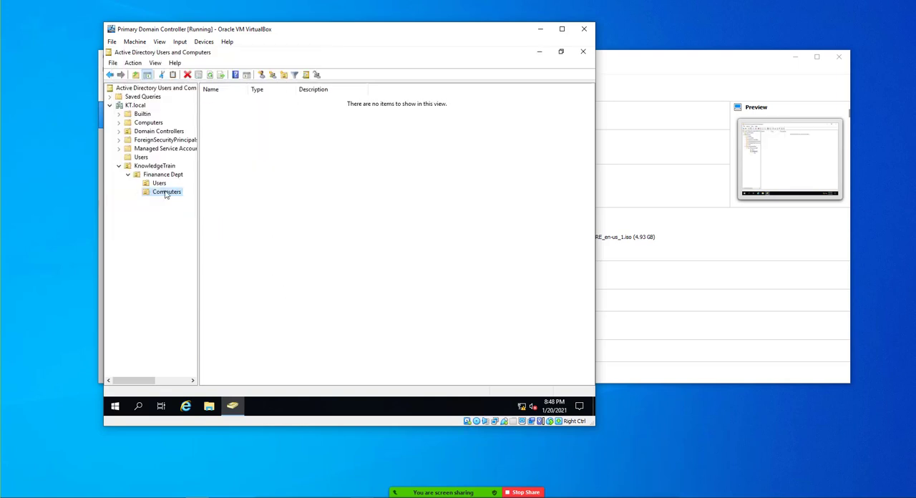
- Create an organizational unit named Groups inside Finanance Dept, keeping it protected from accidental deletion
click(167, 176)
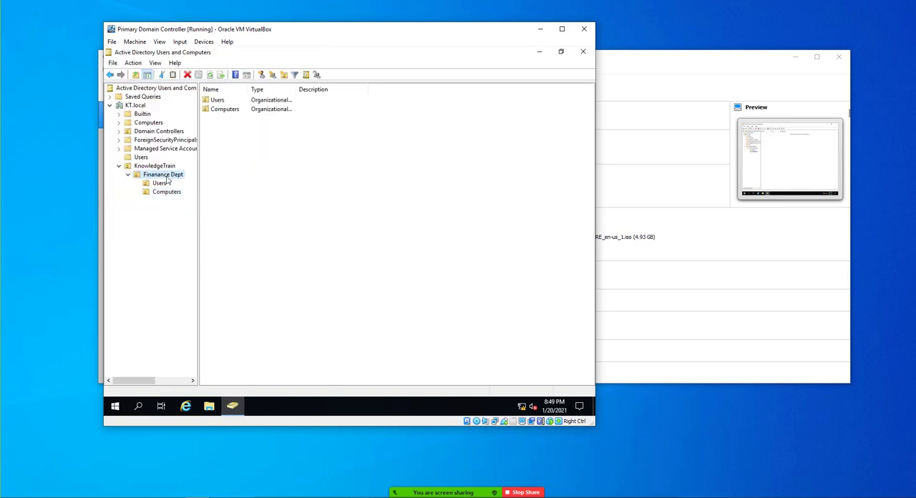
right_click(166, 177)
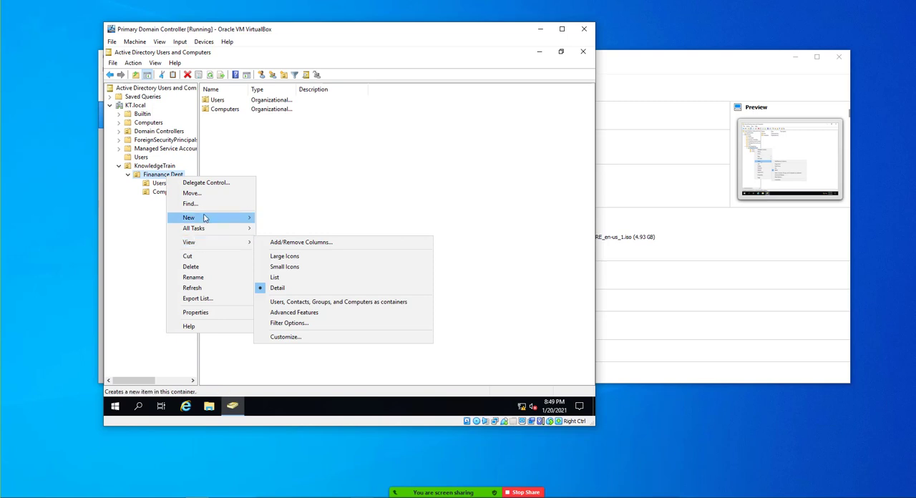
mouse_move(236, 219)
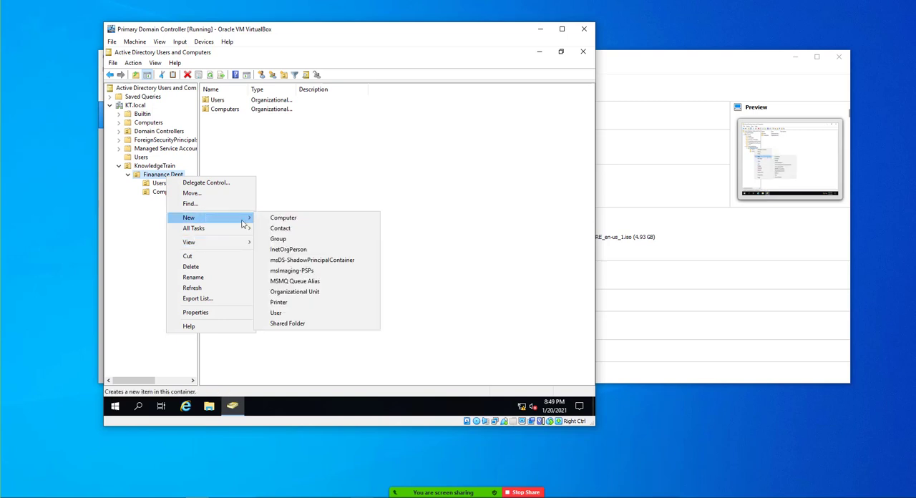
click(288, 292)
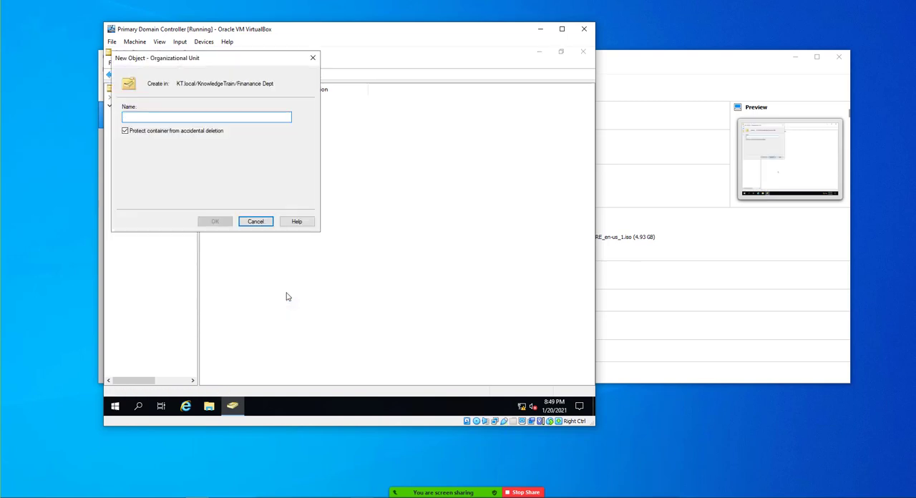
text(Groups)
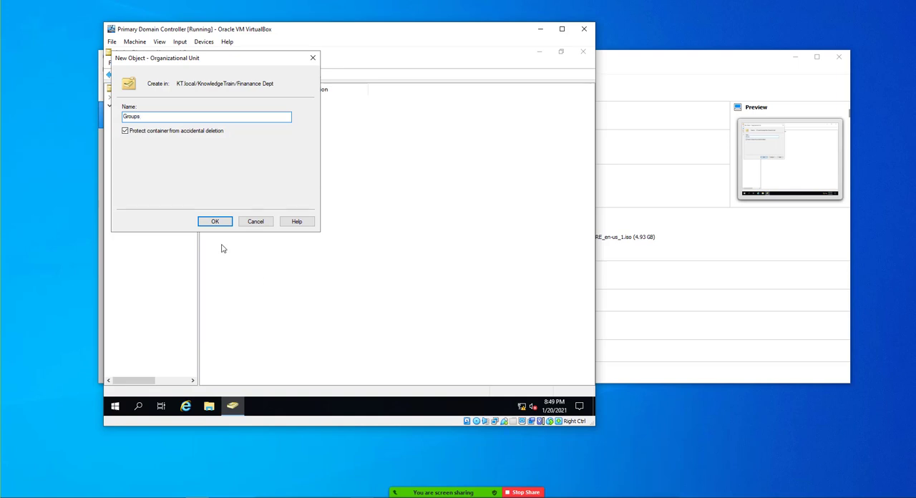
click(215, 221)
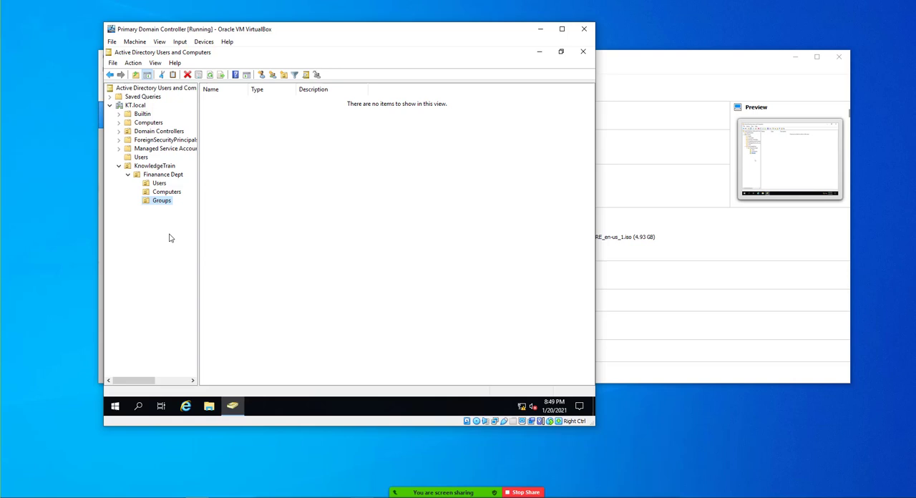
- Compare the contents of Finanance Dept and its Users unit with the domain's default Users container
click(164, 177)
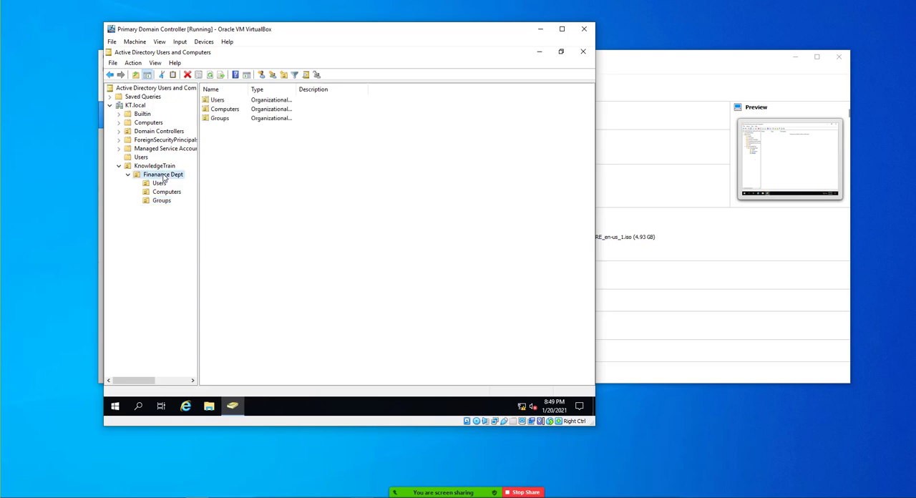
click(161, 184)
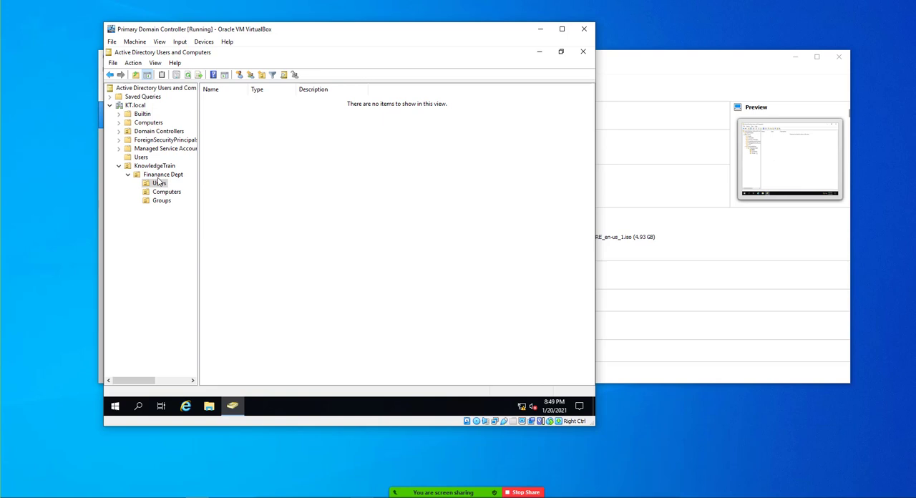
click(141, 157)
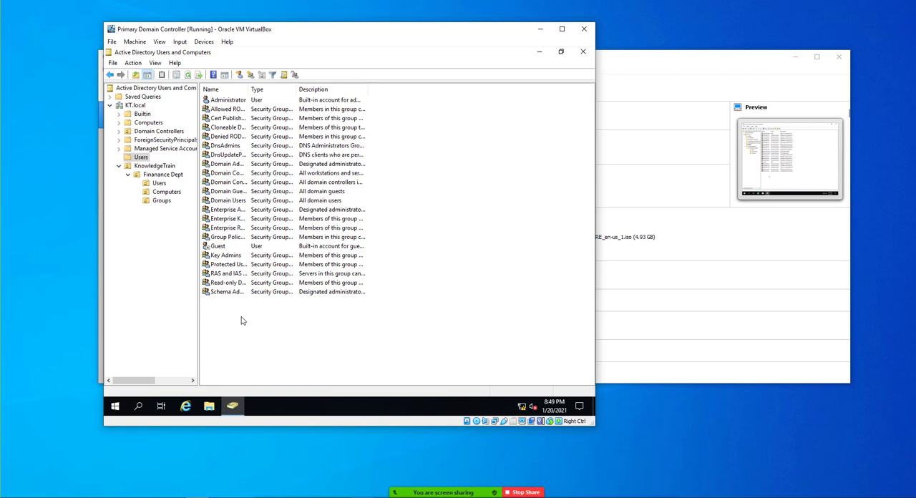
click(146, 176)
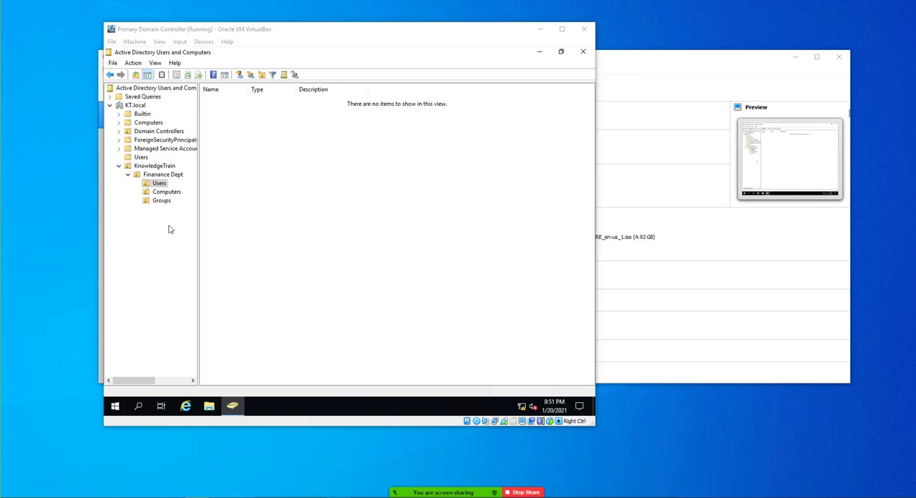
click(159, 184)
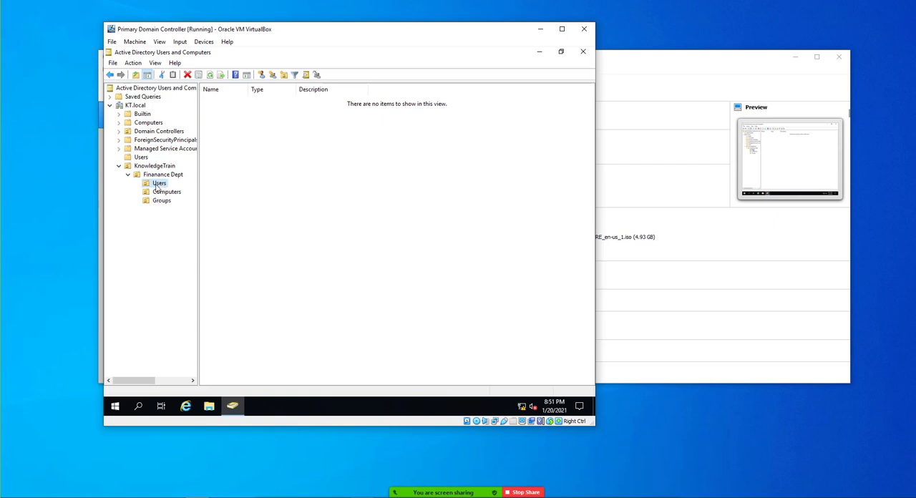
right_click(160, 185)
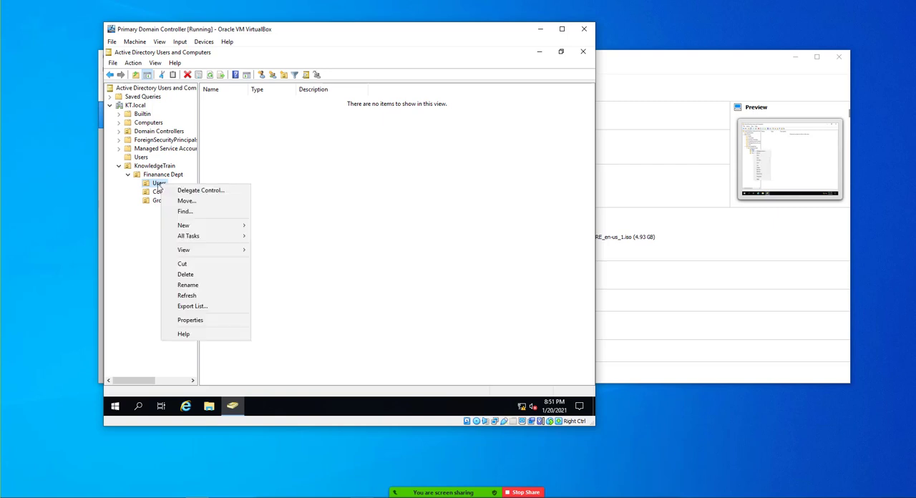
mouse_move(201, 226)
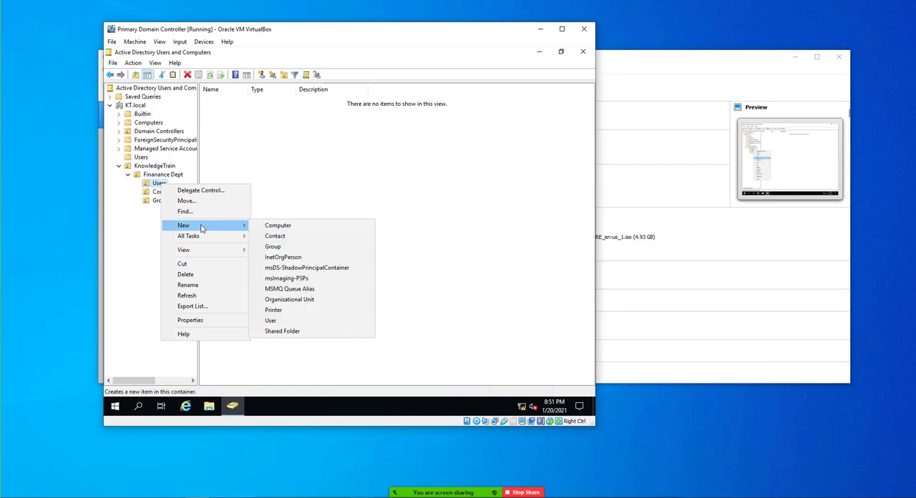
click(270, 320)
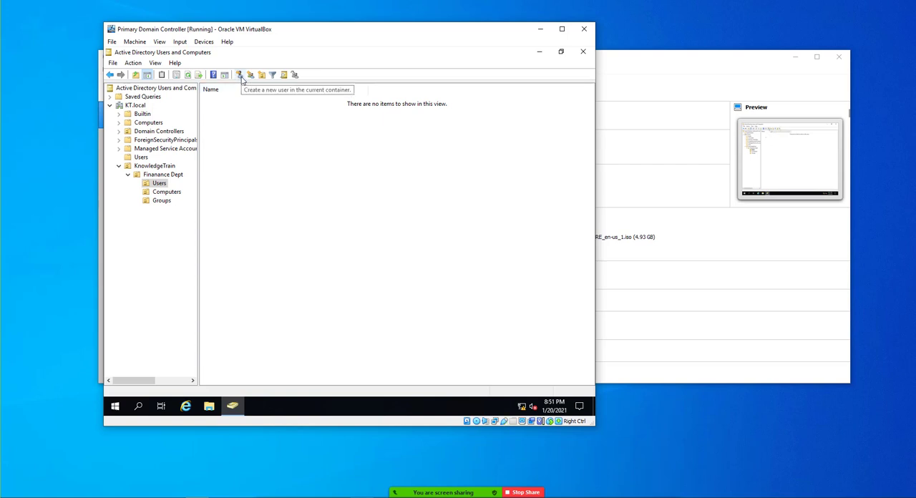
- Start a new user account in Finanance Dept's Users unit and enter the user's first and last name
right_click(163, 184)
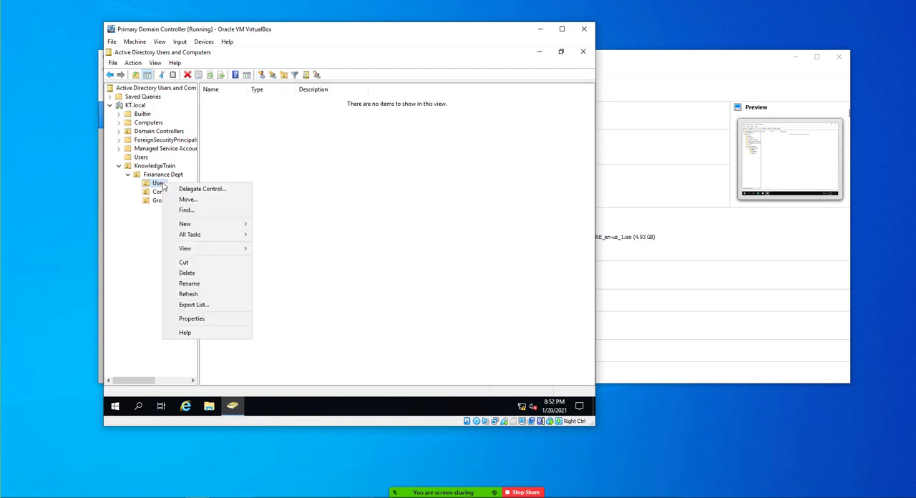
mouse_move(202, 225)
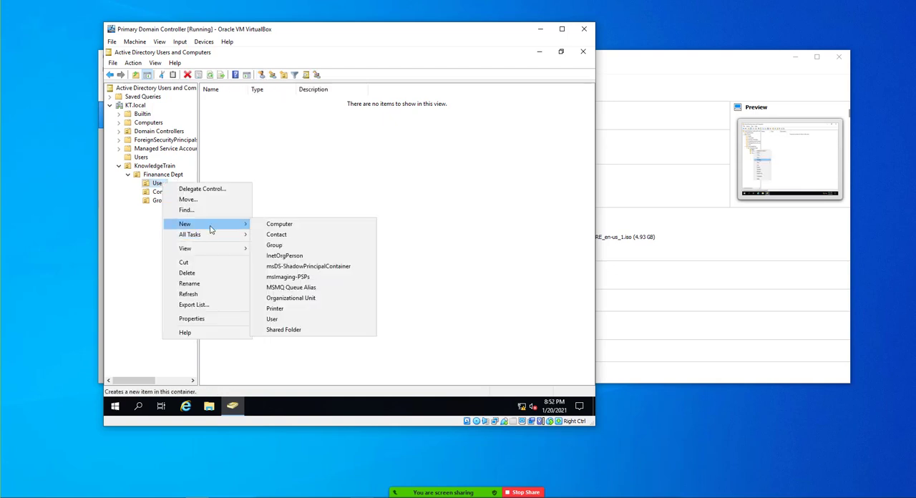
click(271, 319)
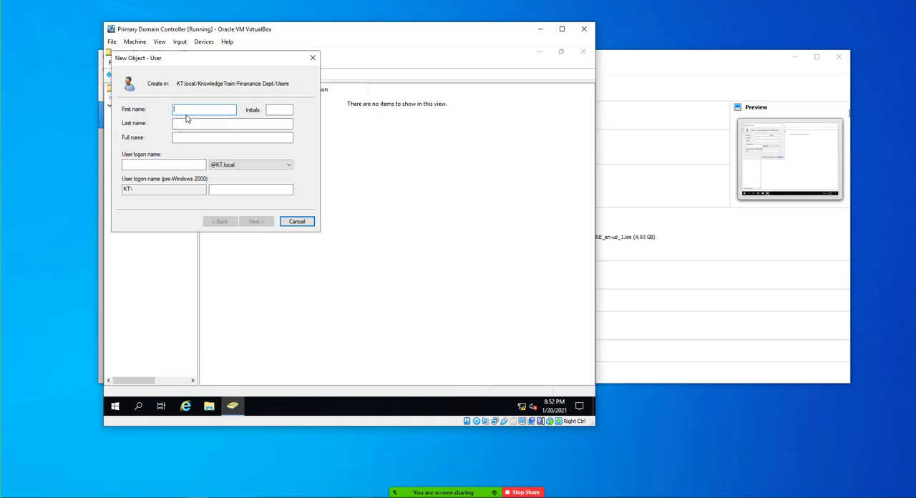
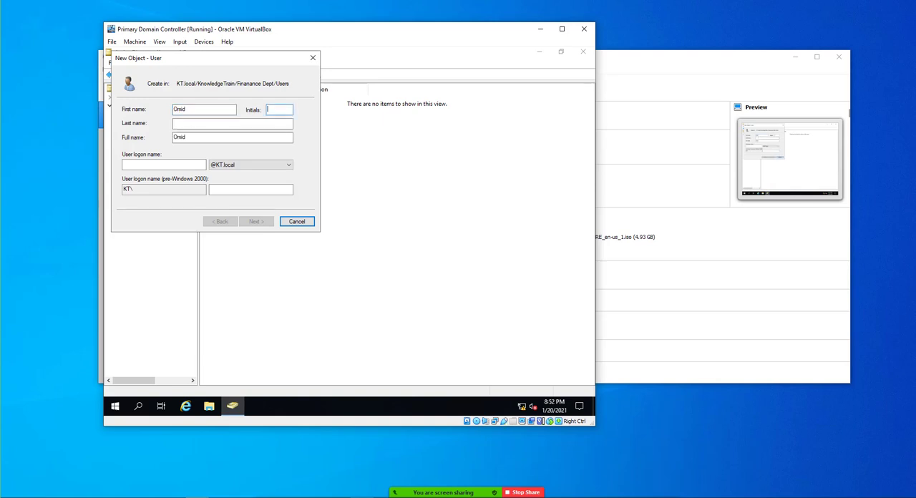
key(Tab)
key(Tab)
key(Tab)
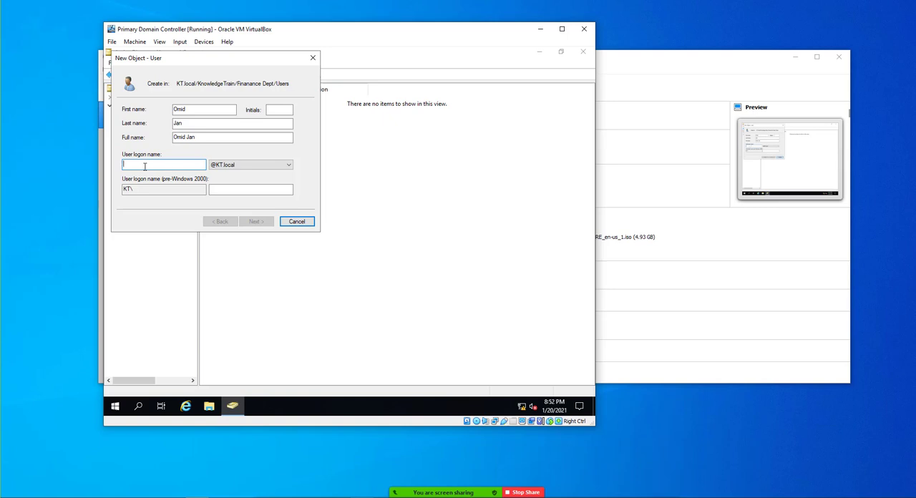
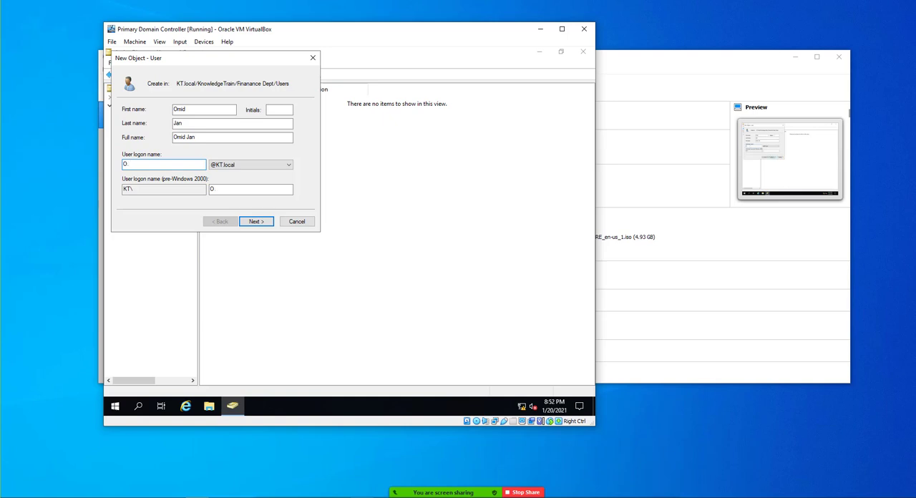
click(254, 223)
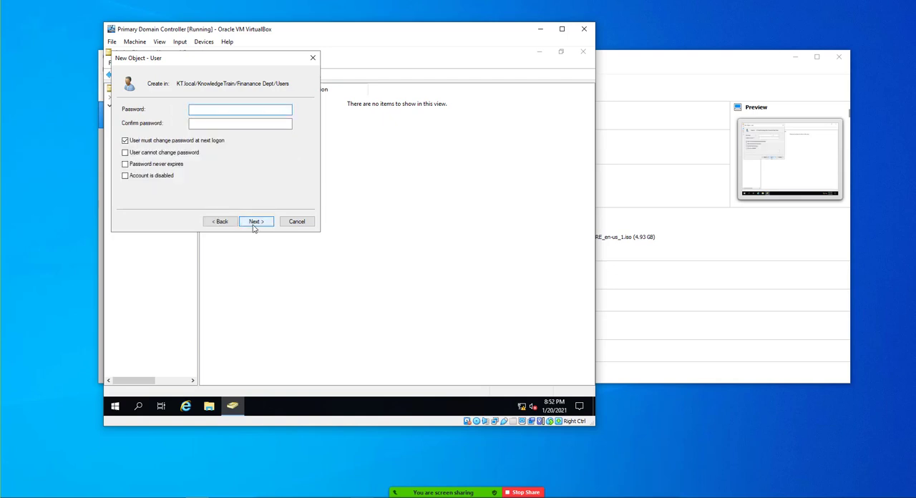
- Enter and confirm the account password, set the account as disabled with a password change required at next logon, and finish creating the user
text(Password123)
key(Tab)
text(Password123)
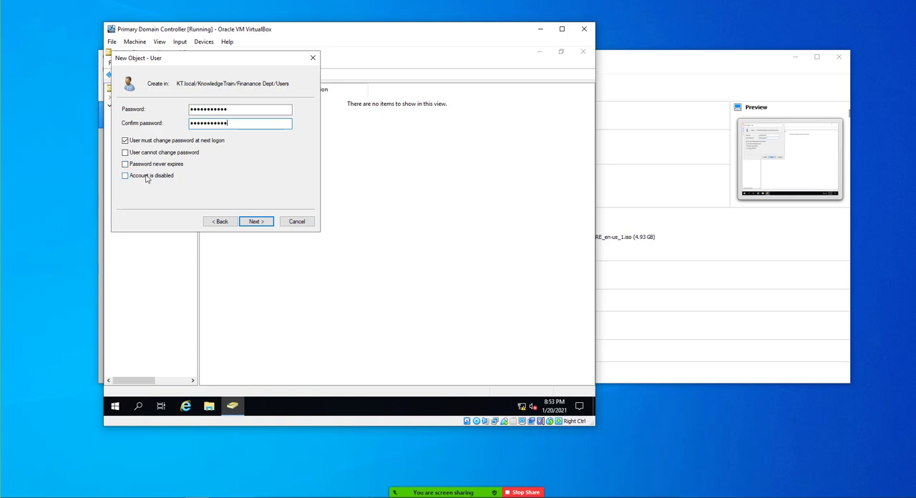
click(124, 177)
click(261, 223)
click(260, 223)
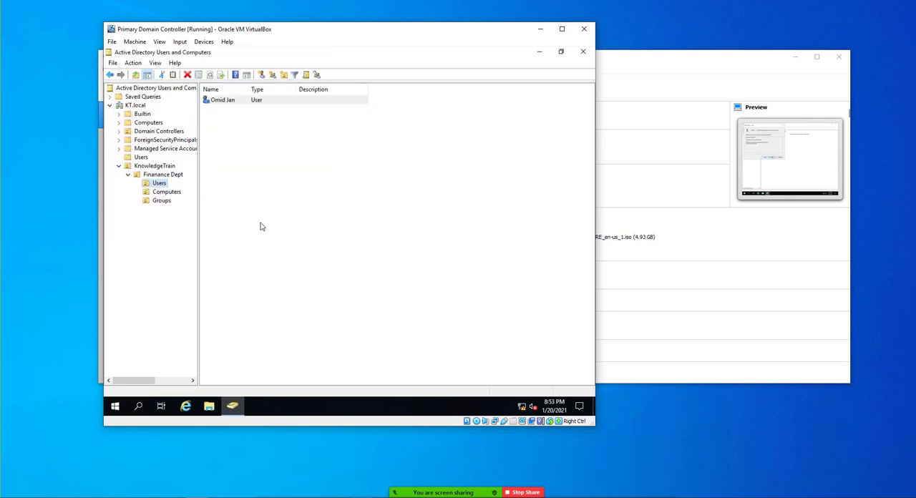
- Enable the new user account in Finanance Dept's Users unit and disable it again
right_click(209, 105)
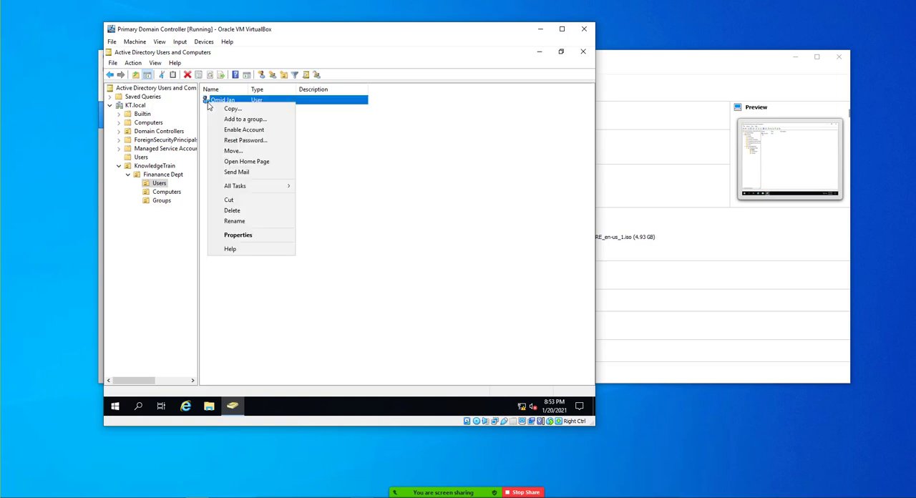
click(241, 130)
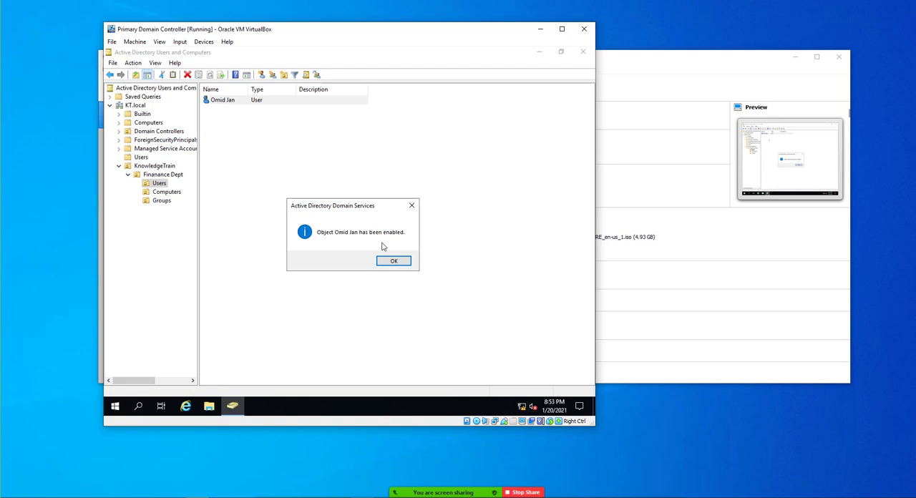
click(393, 263)
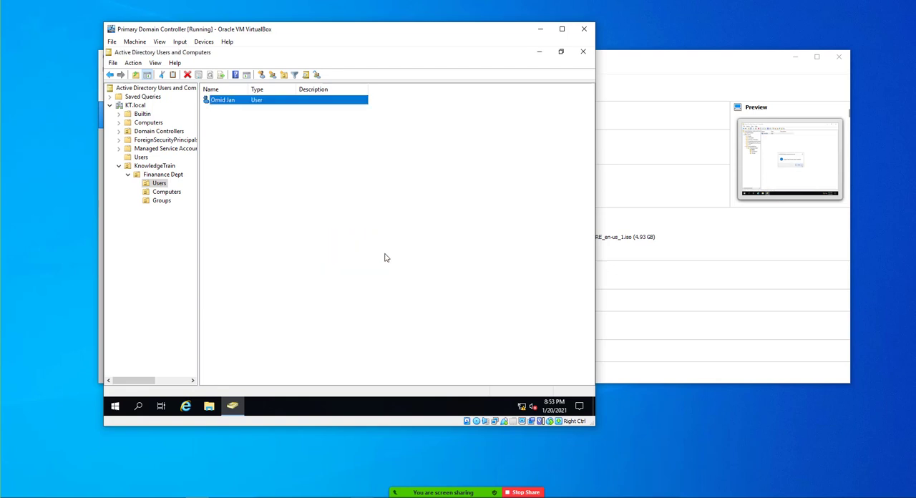
right_click(230, 102)
click(266, 130)
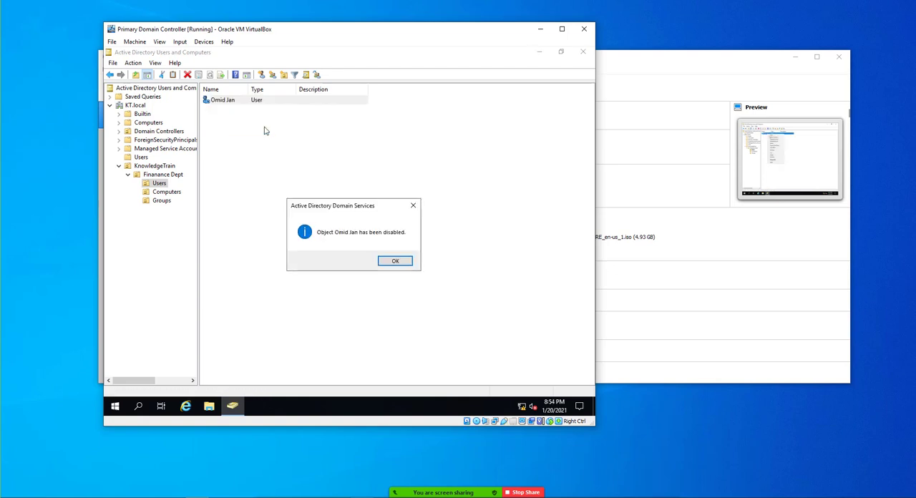
click(396, 261)
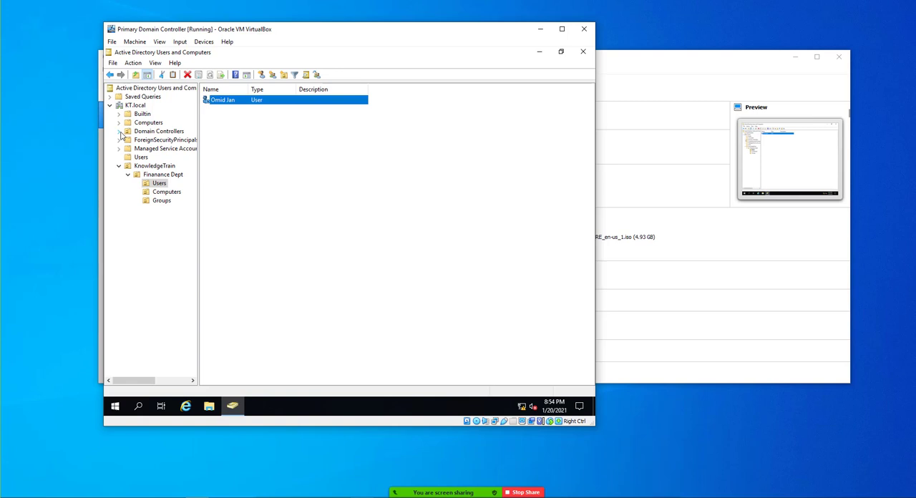
- Re-enable the same user account and return it to the disabled state
right_click(227, 102)
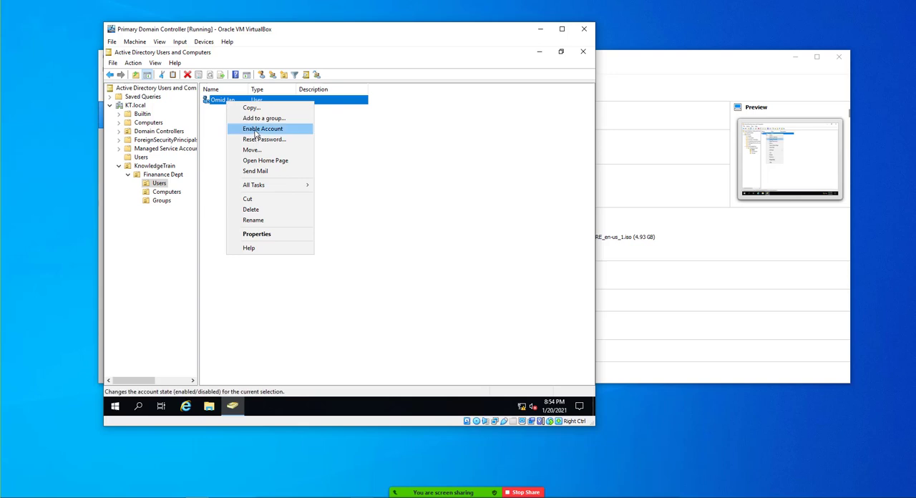
click(255, 134)
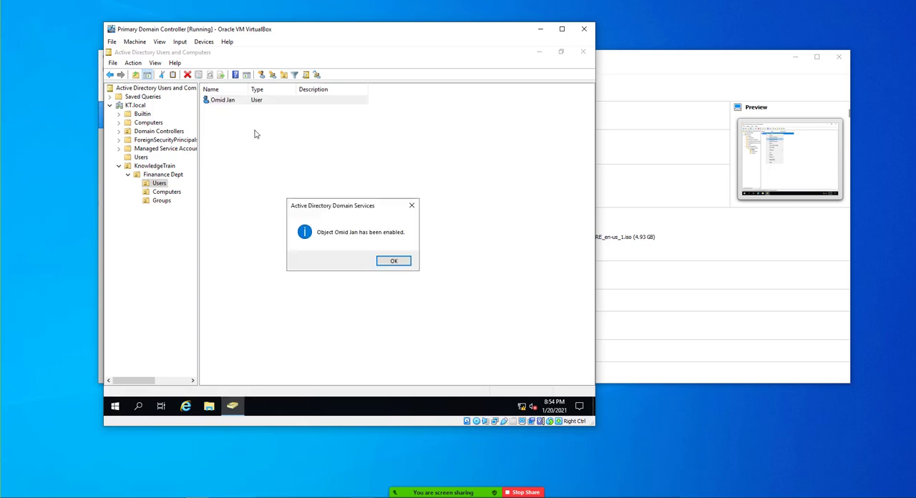
click(393, 261)
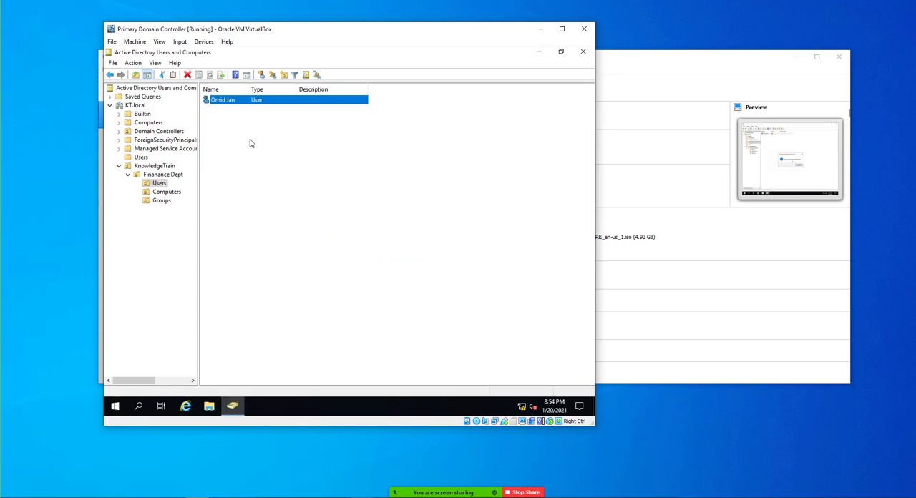
right_click(224, 102)
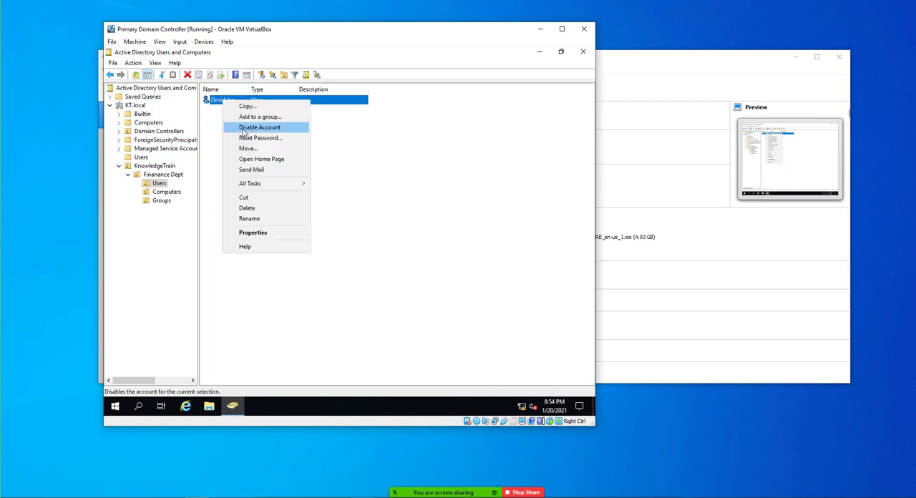
click(248, 129)
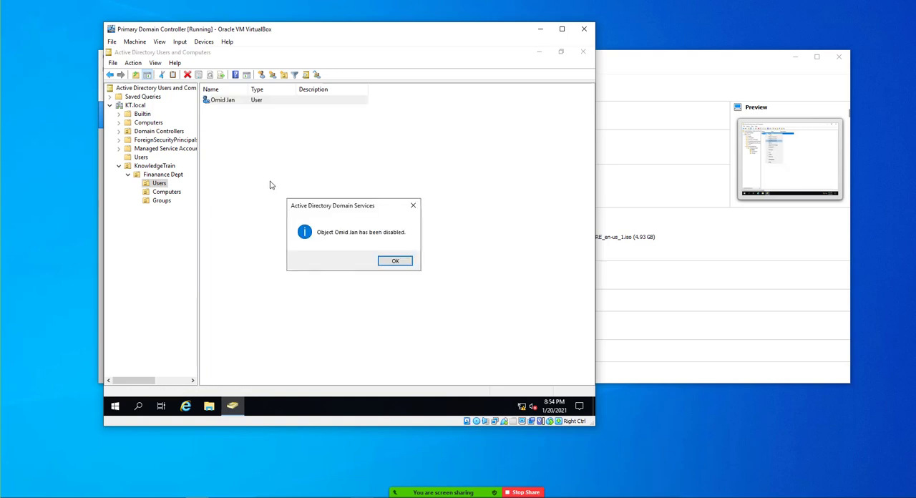
click(395, 262)
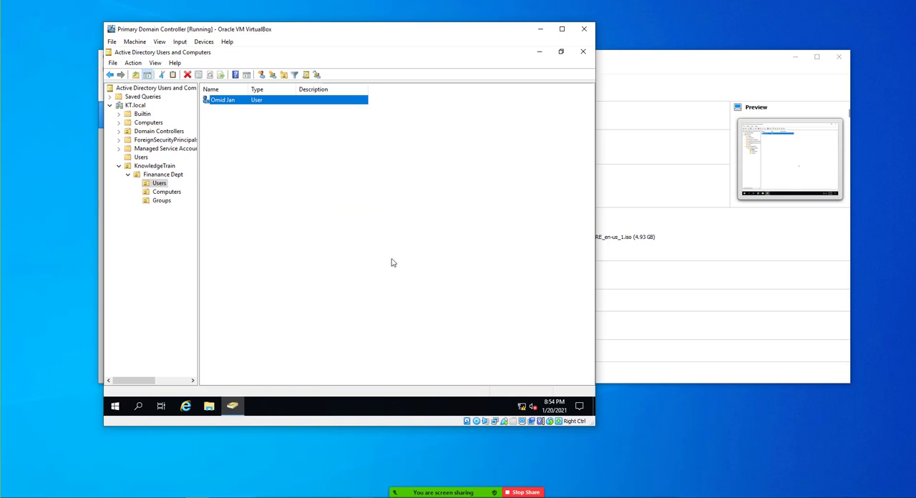